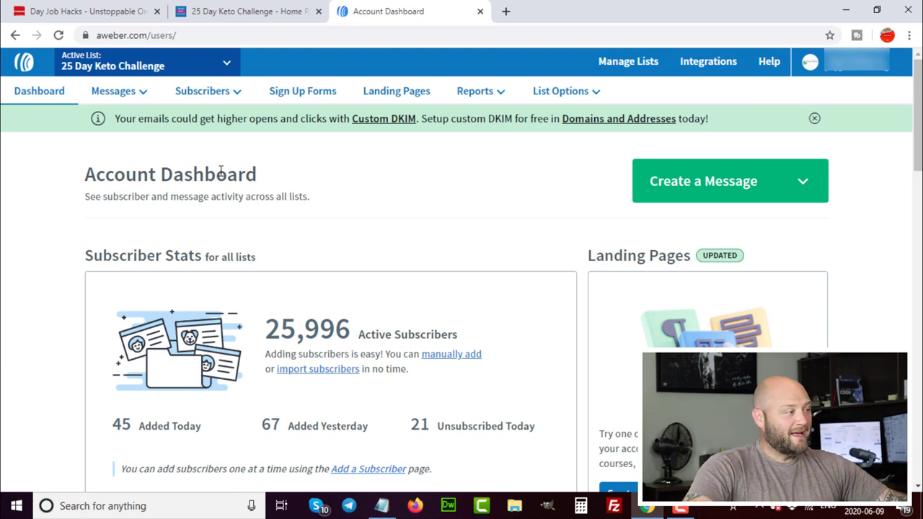
# On the Day Job Hacks site, decline the notification prompt and review its first-name and e-mail optin forms
pyautogui.click(88, 12)
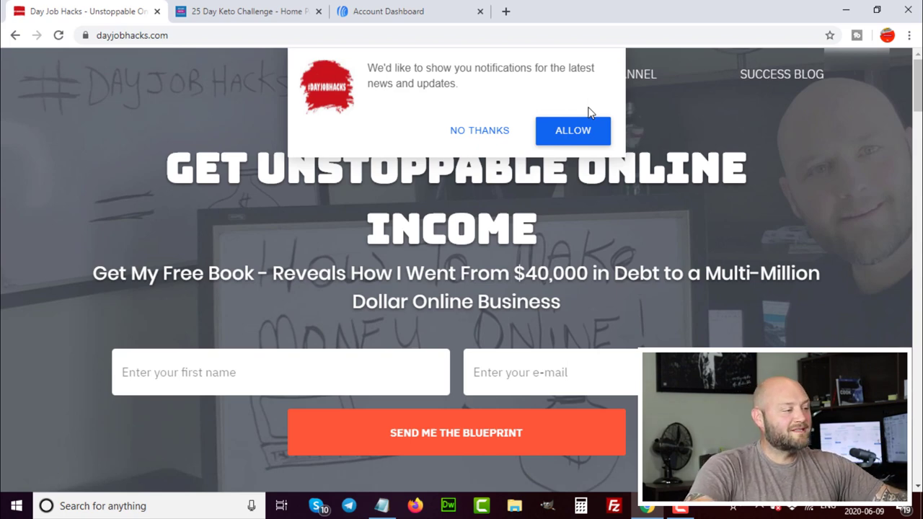
pyautogui.click(490, 132)
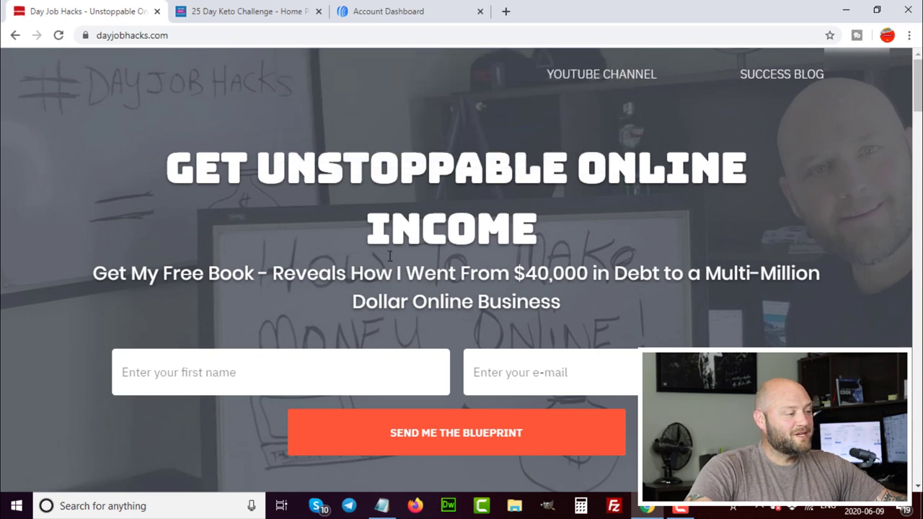
pyautogui.scroll(-2, 469, 230)
pyautogui.scroll(2, 469, 229)
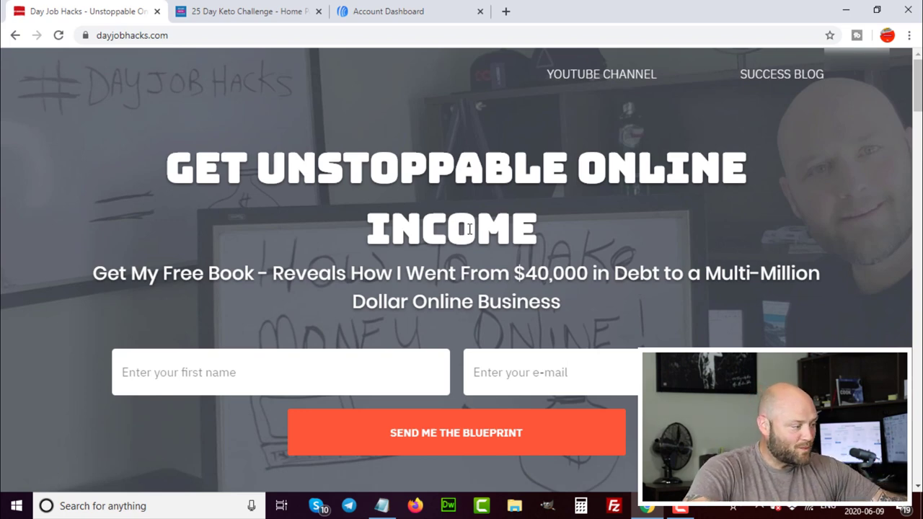
pyautogui.scroll(-1, 594, 296)
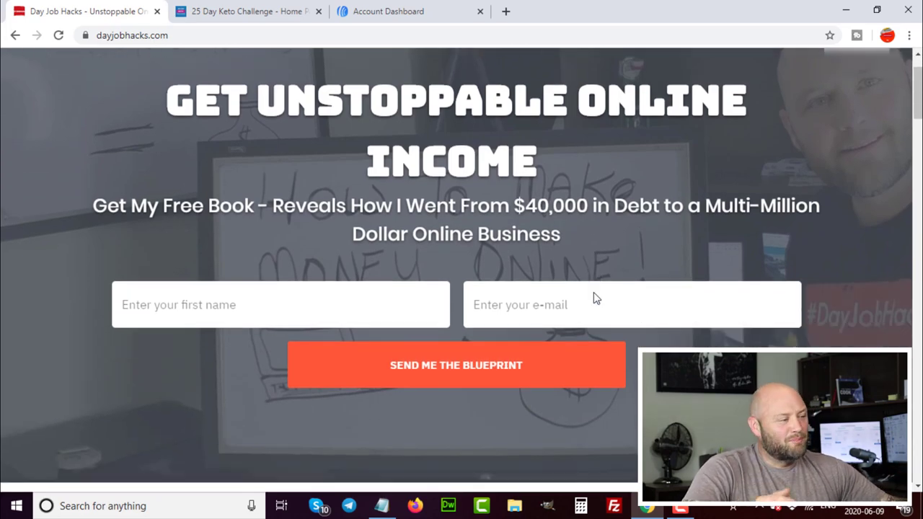
pyautogui.scroll(-15, 594, 297)
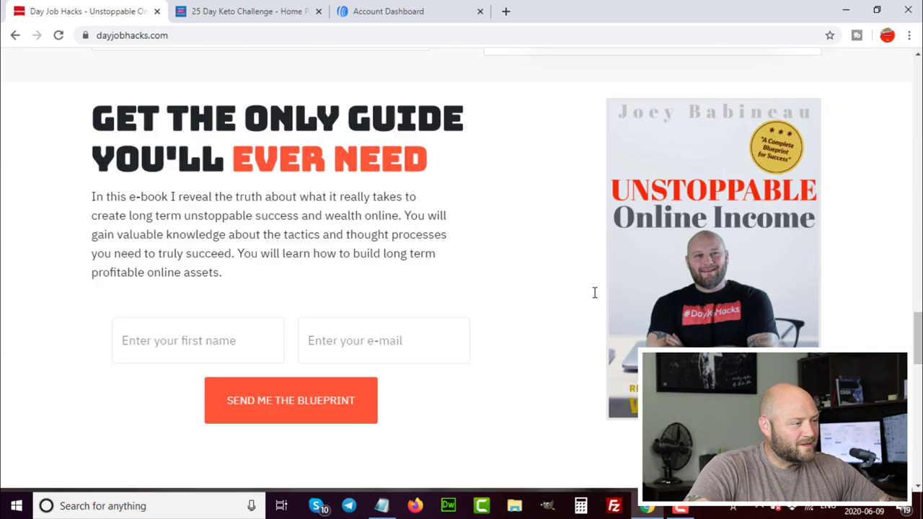
pyautogui.scroll(5, 595, 293)
pyautogui.scroll(5, 594, 293)
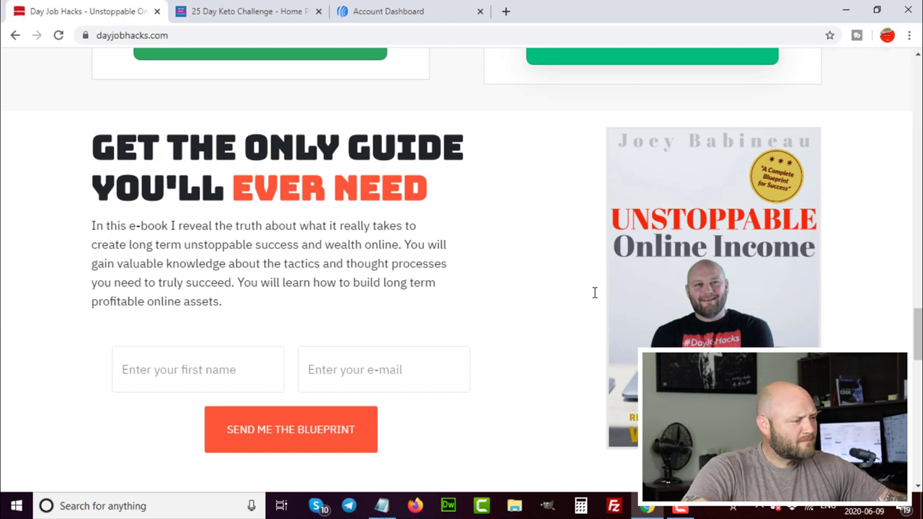
pyautogui.scroll(10, 594, 293)
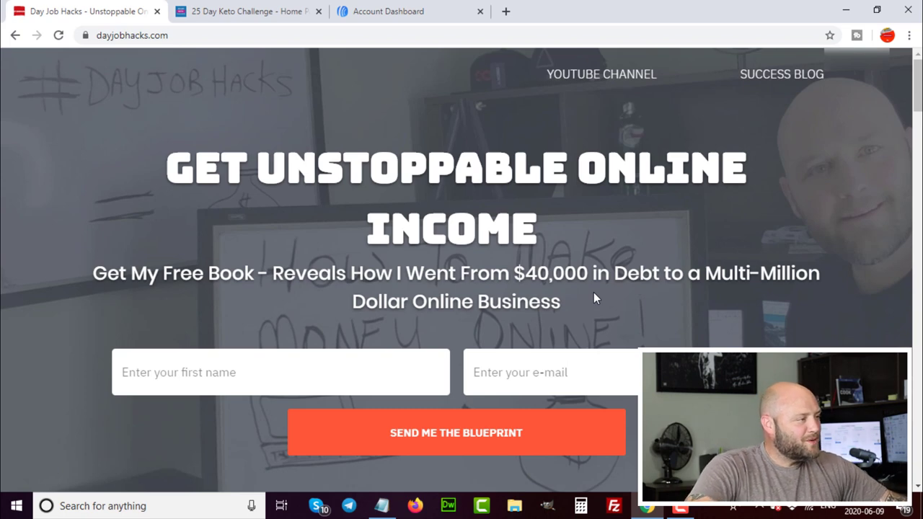
# View the 25 Day Keto Challenge signup popup, then return to the AWeber dashboard
pyautogui.click(212, 8)
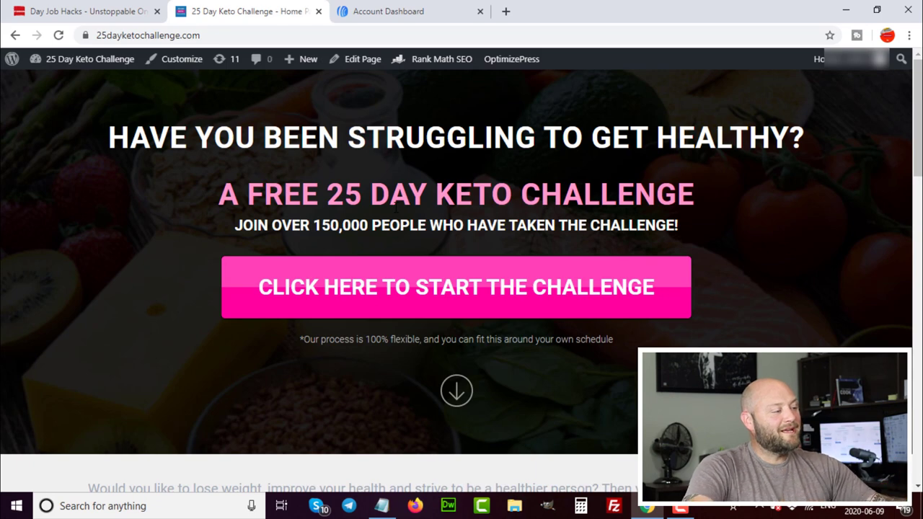
pyautogui.click(516, 292)
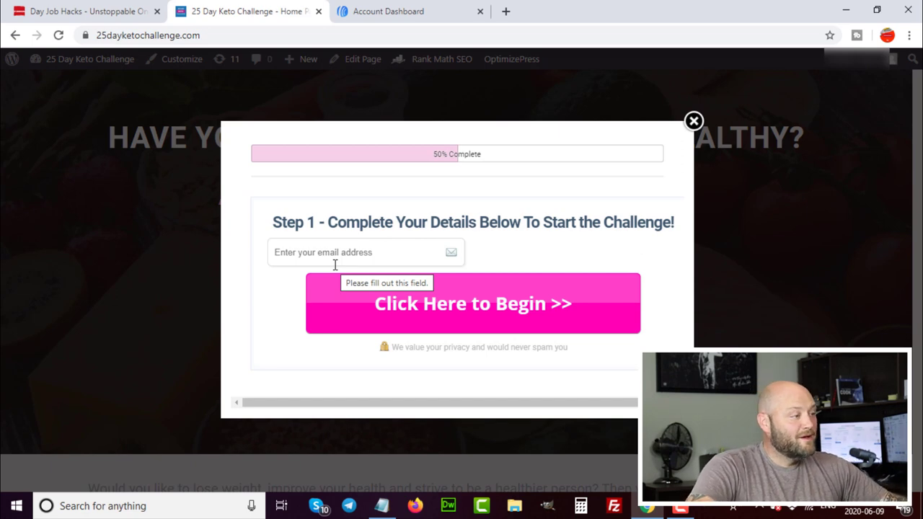
pyautogui.click(413, 11)
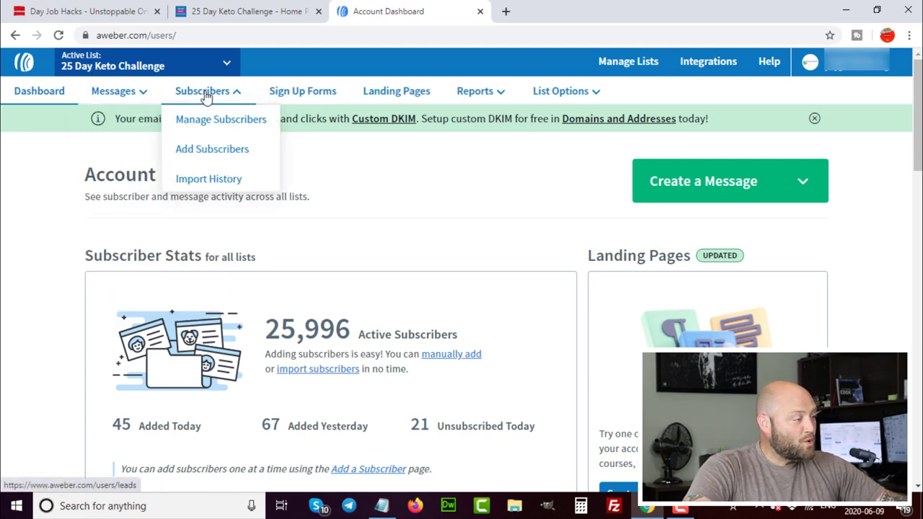
# Open Messages > Follow Up Series and review the fifteen keto emails and their send delays
pyautogui.moveTo(128, 91)
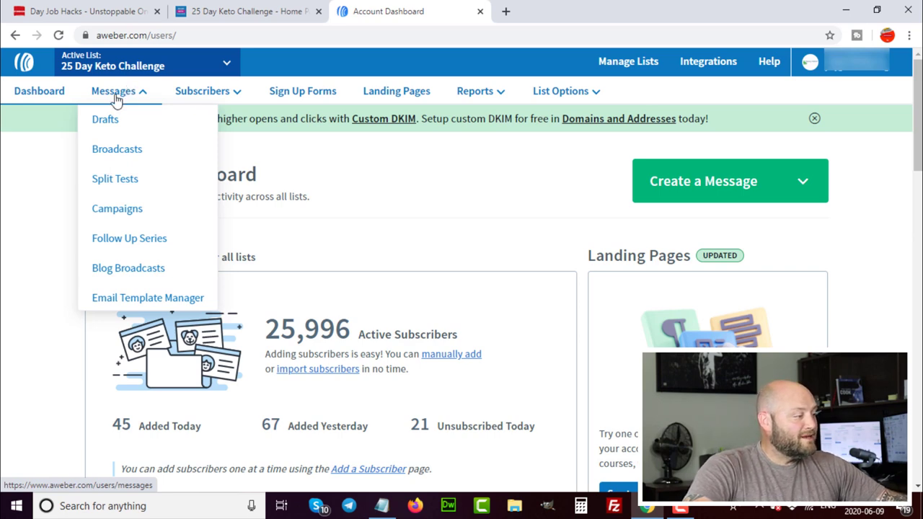
pyautogui.click(125, 243)
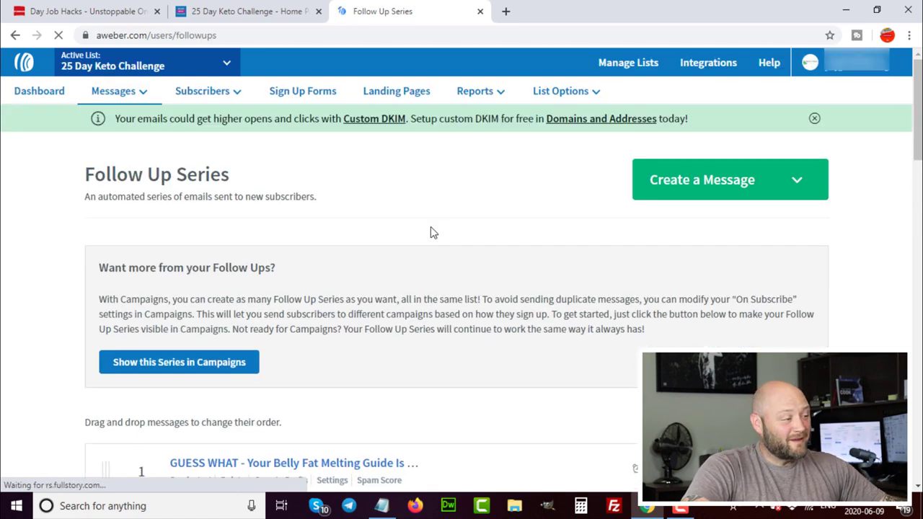
pyautogui.scroll(-3, 431, 232)
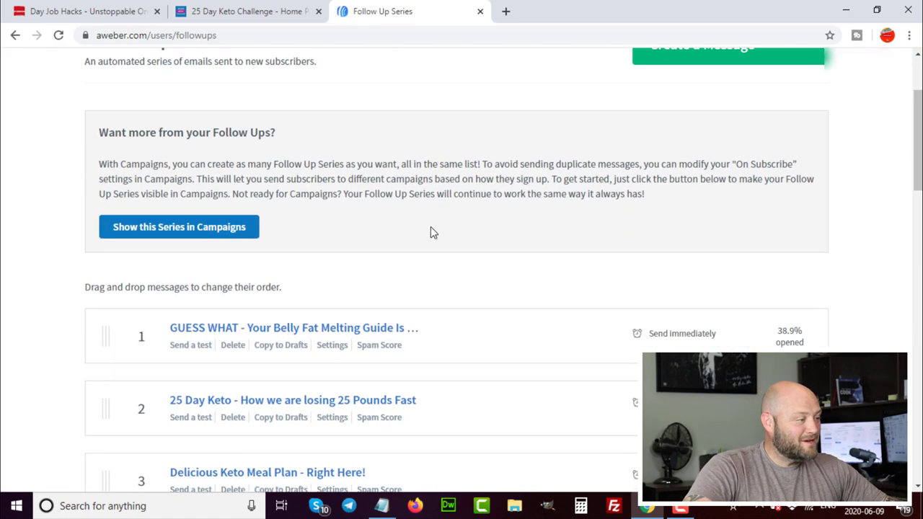
pyautogui.scroll(-6, 430, 227)
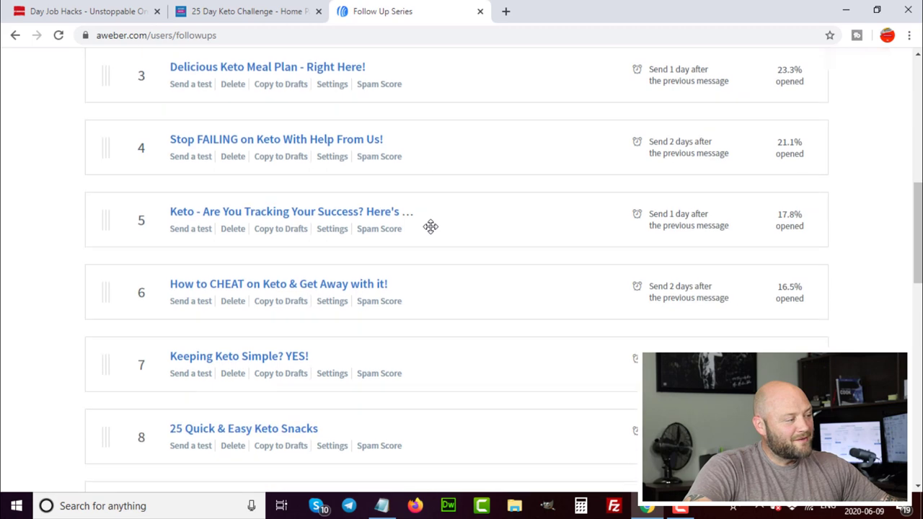
pyautogui.scroll(-4, 431, 227)
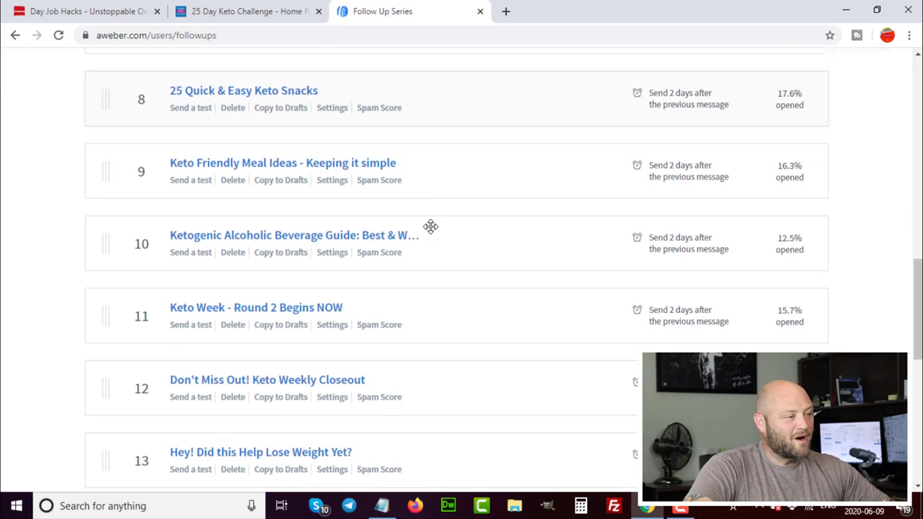
pyautogui.scroll(-2, 431, 227)
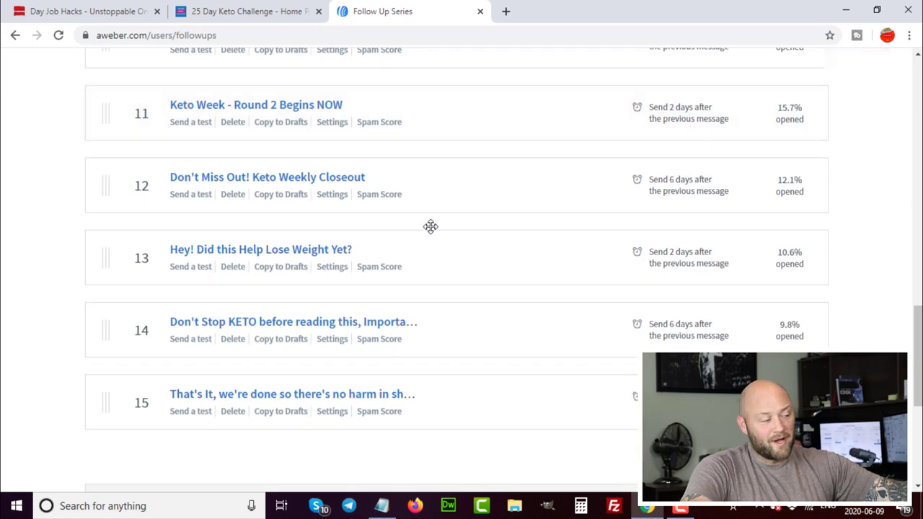
pyautogui.scroll(-2, 430, 227)
pyautogui.scroll(10, 430, 227)
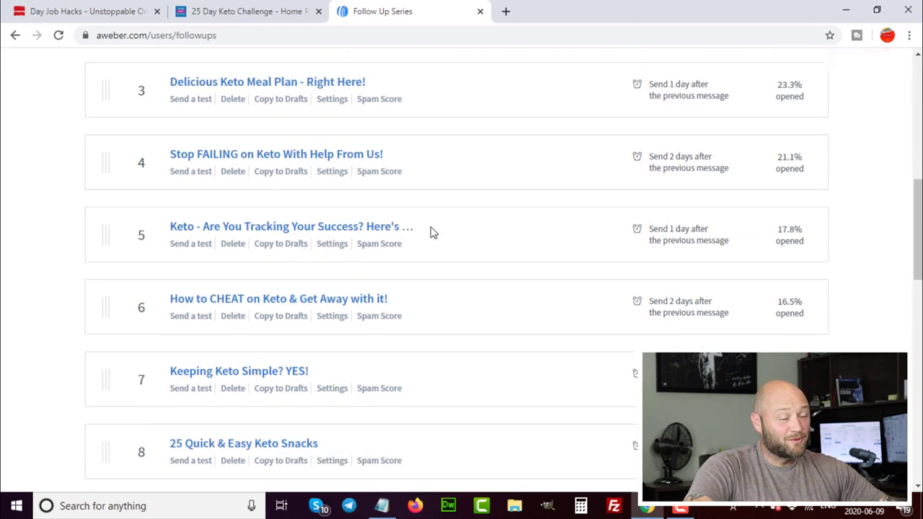
pyautogui.scroll(7, 431, 227)
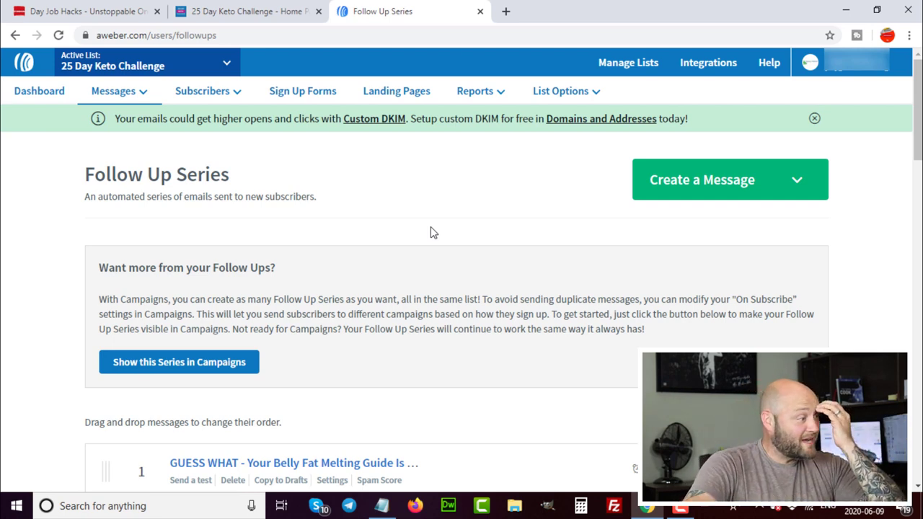
pyautogui.scroll(-3, 522, 330)
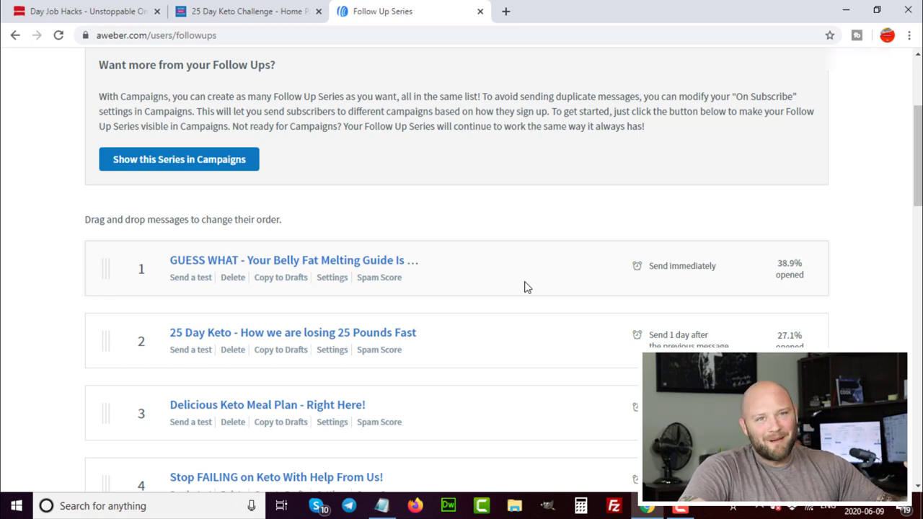
pyautogui.scroll(-2, 524, 281)
pyautogui.scroll(3, 525, 281)
pyautogui.scroll(2, 525, 282)
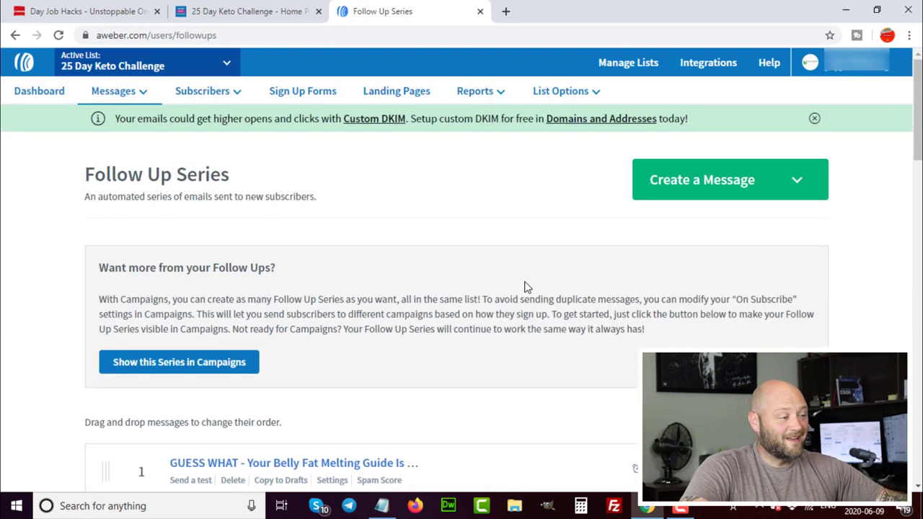
pyautogui.scroll(-1, 709, 173)
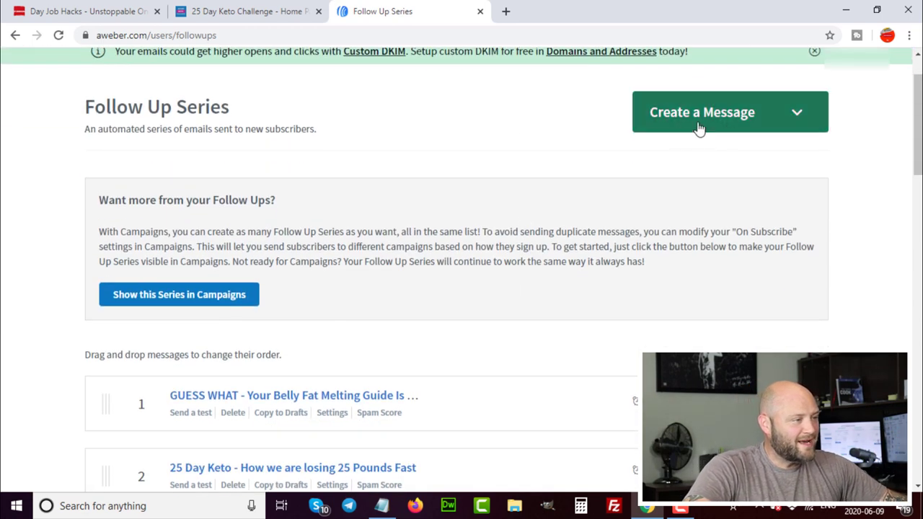
# Check the Create a Message options, then drag message 15 by its handle to save the Follow Up order
pyautogui.click(708, 123)
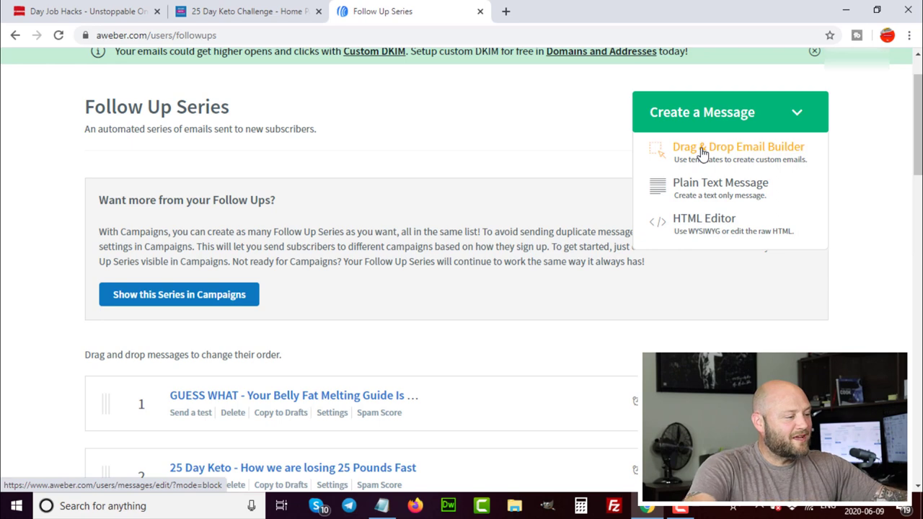
pyautogui.scroll(-3, 703, 154)
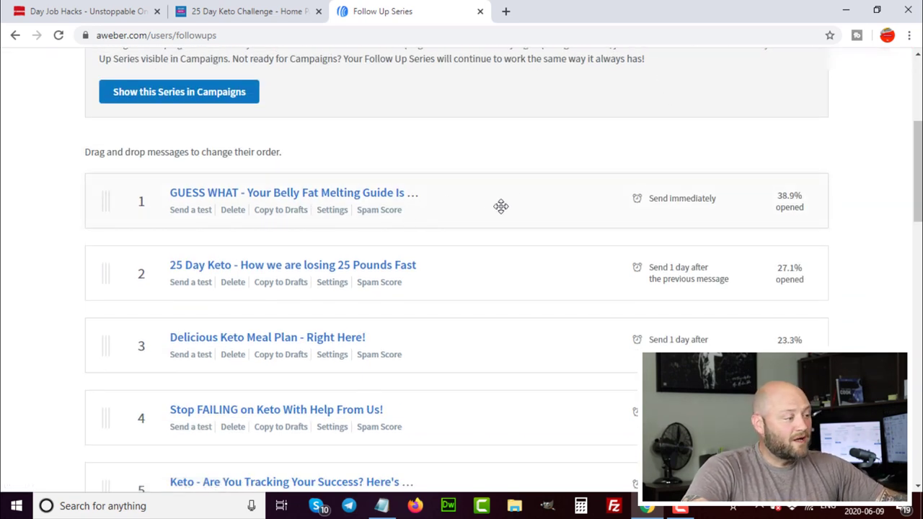
pyautogui.scroll(-4, 382, 224)
pyautogui.scroll(-9, 388, 232)
pyautogui.moveTo(438, 269); pyautogui.dragTo(467, 271)
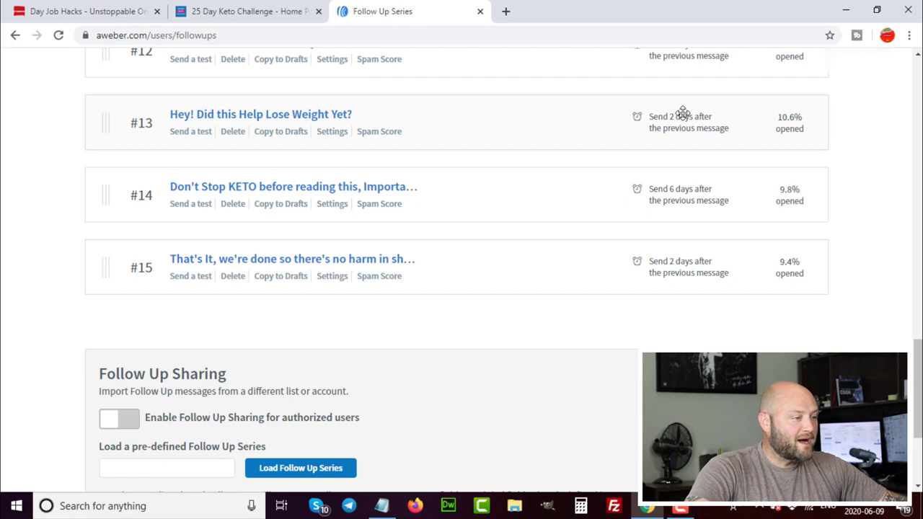
pyautogui.scroll(15, 683, 114)
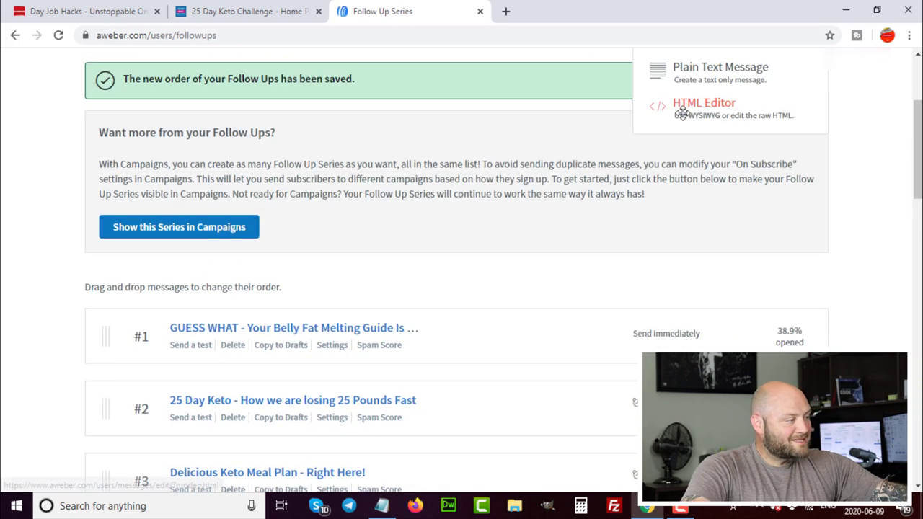
pyautogui.scroll(-8, 377, 118)
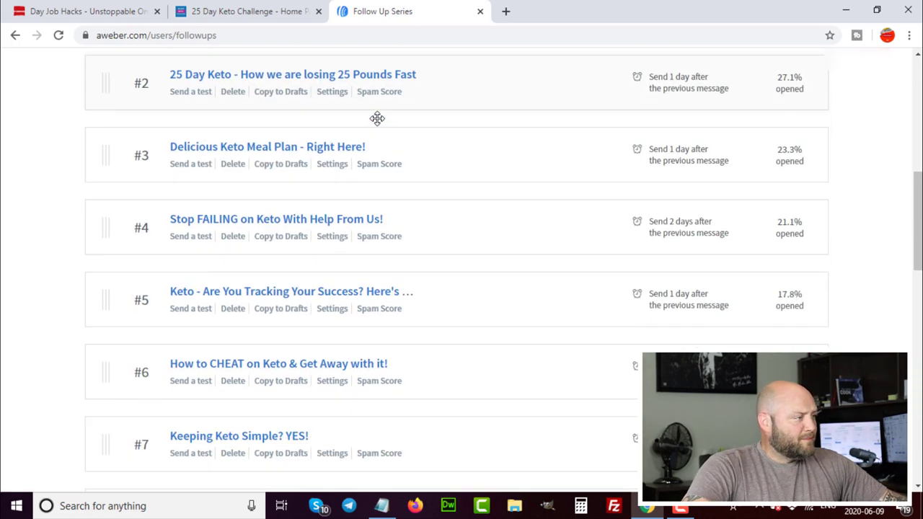
pyautogui.scroll(6, 378, 118)
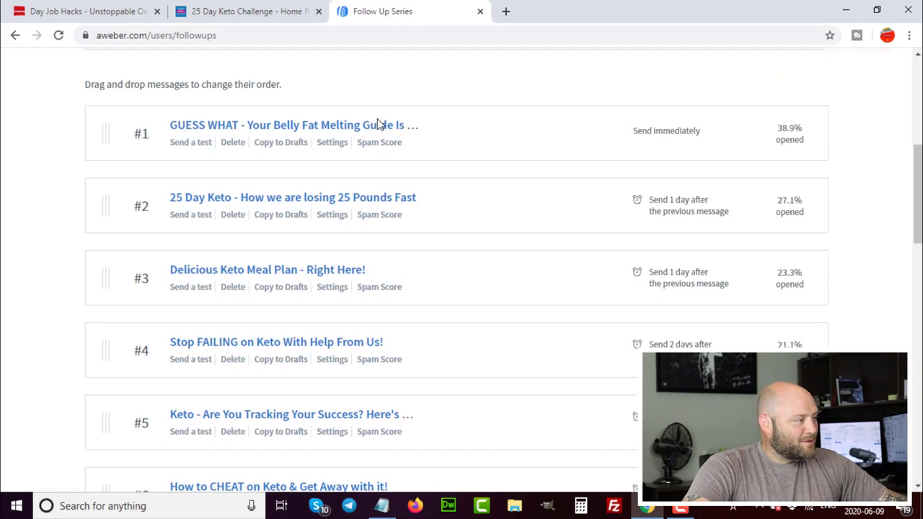
# Close the keto signup popup and go to the keto site's WordPress admin Dashboard
pyautogui.click(232, 10)
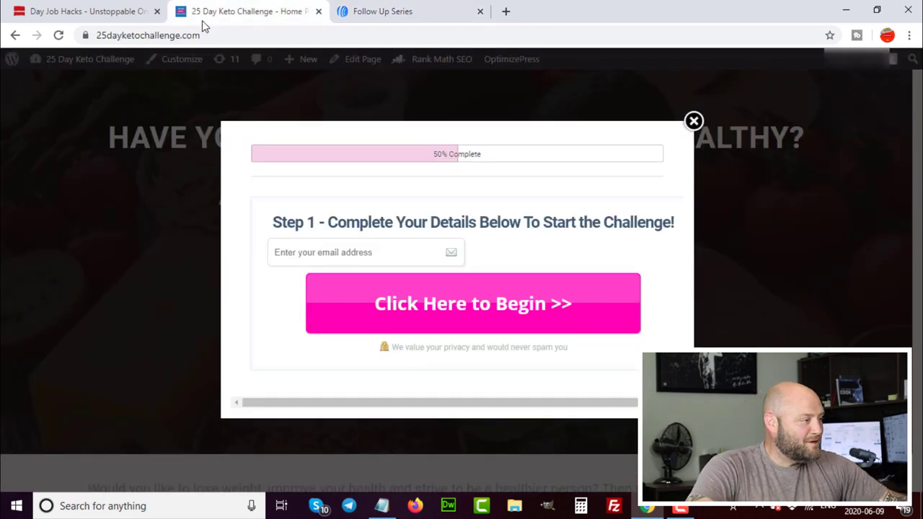
pyautogui.click(101, 9)
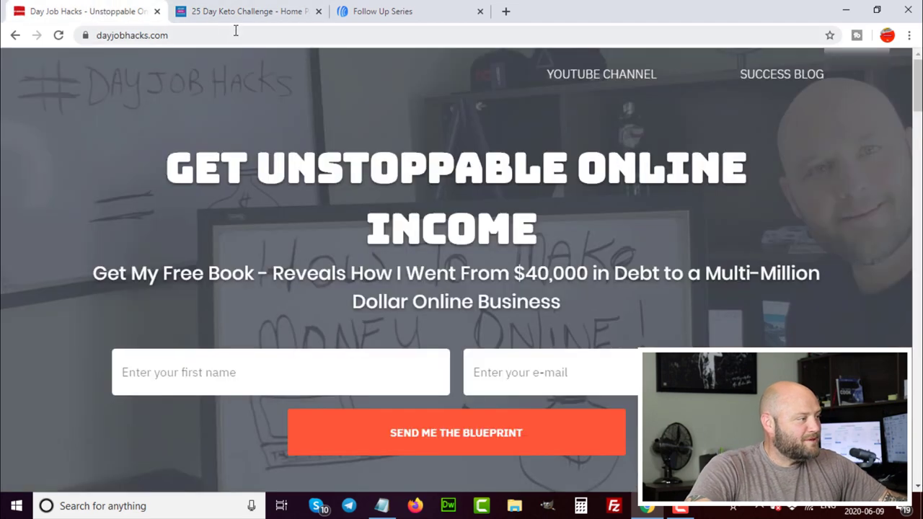
pyautogui.click(221, 15)
pyautogui.click(130, 142)
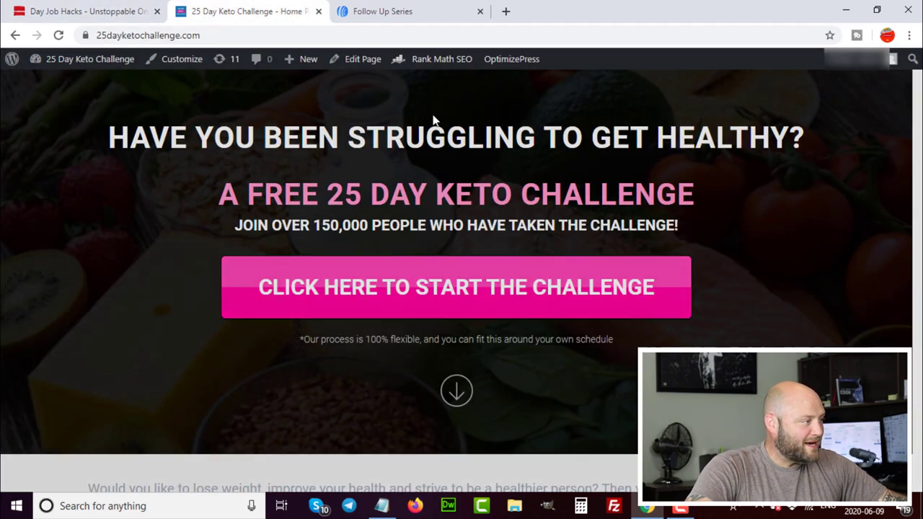
pyautogui.moveTo(54, 64)
pyautogui.click(51, 85)
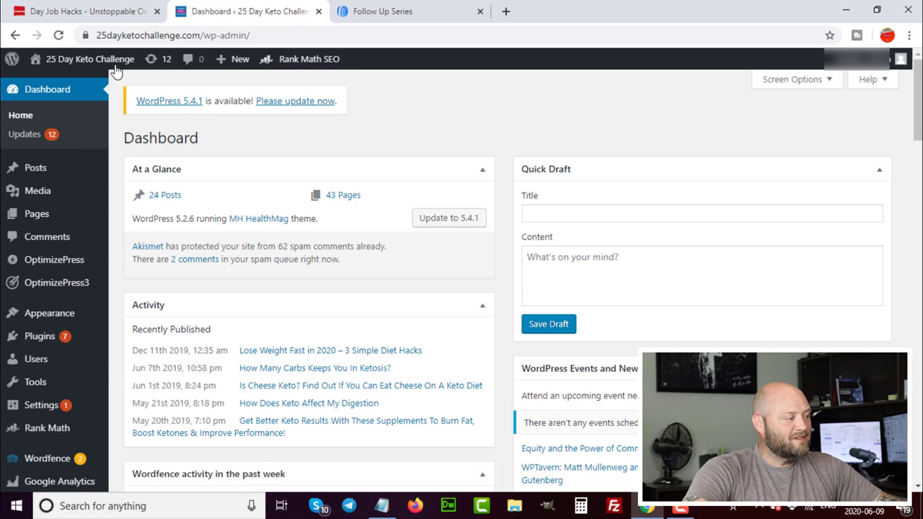
pyautogui.moveTo(57, 283)
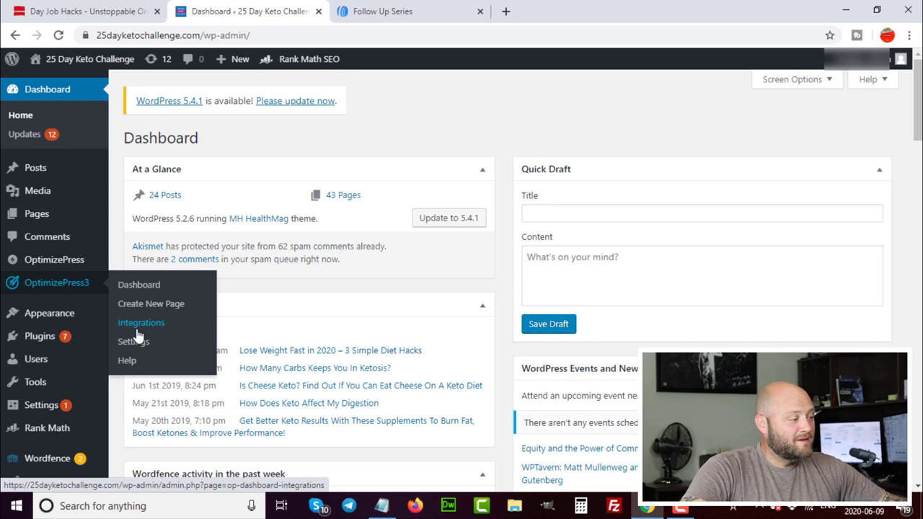
# Open OptimizePress3 > Integrations and check that the Aweber card shows Connected
pyautogui.click(138, 323)
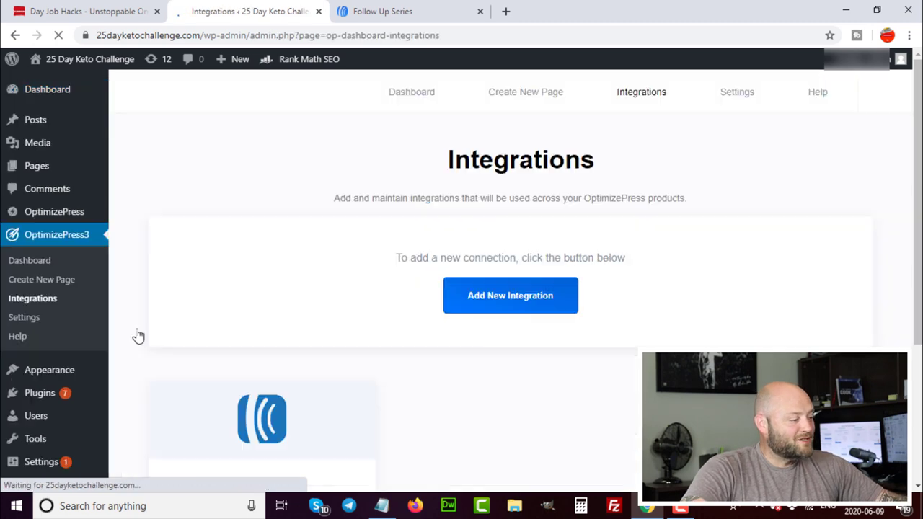
pyautogui.scroll(-2, 288, 373)
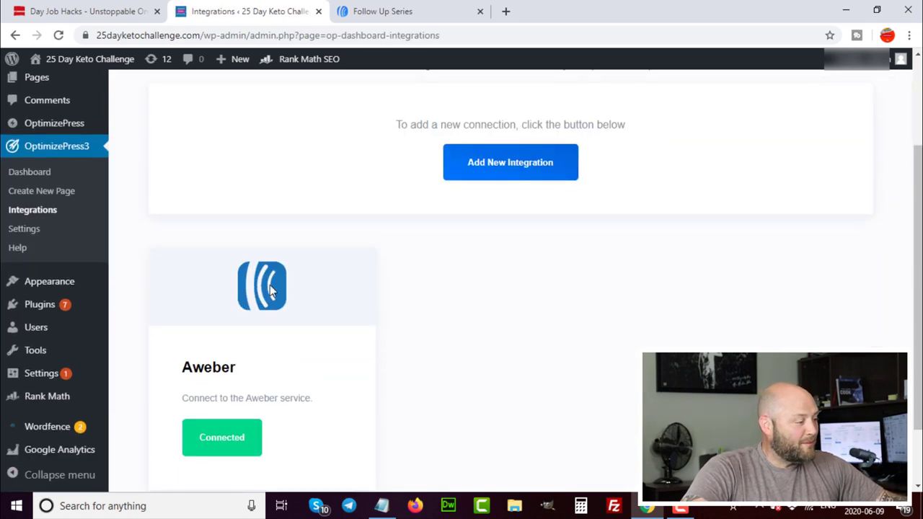
pyautogui.scroll(-1, 220, 419)
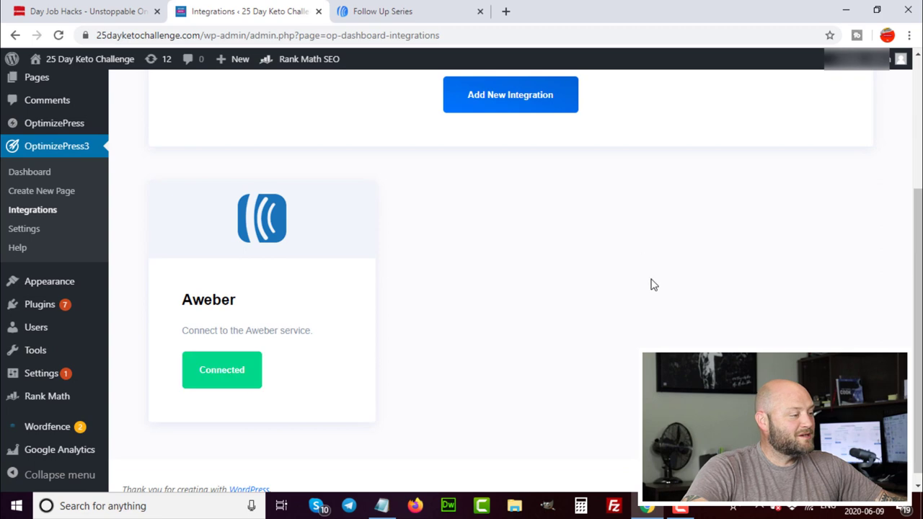
pyautogui.scroll(2, 588, 295)
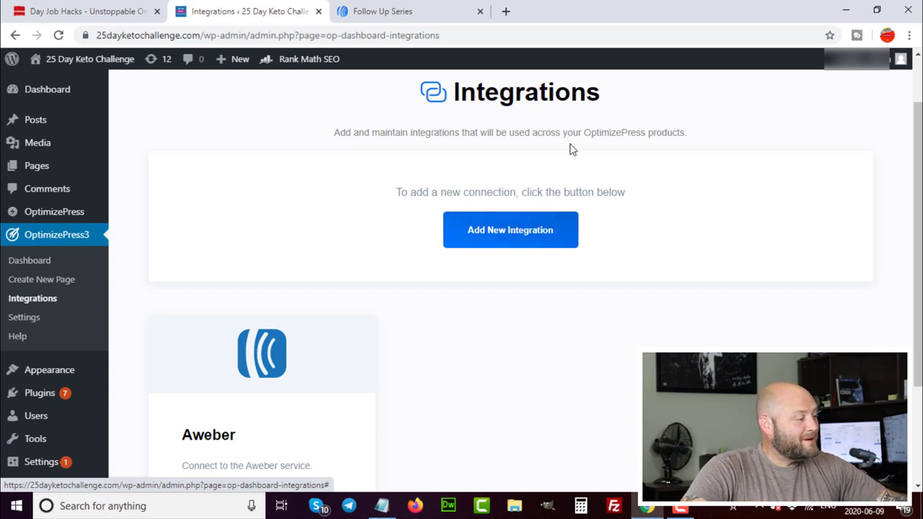
pyautogui.scroll(-1, 233, 250)
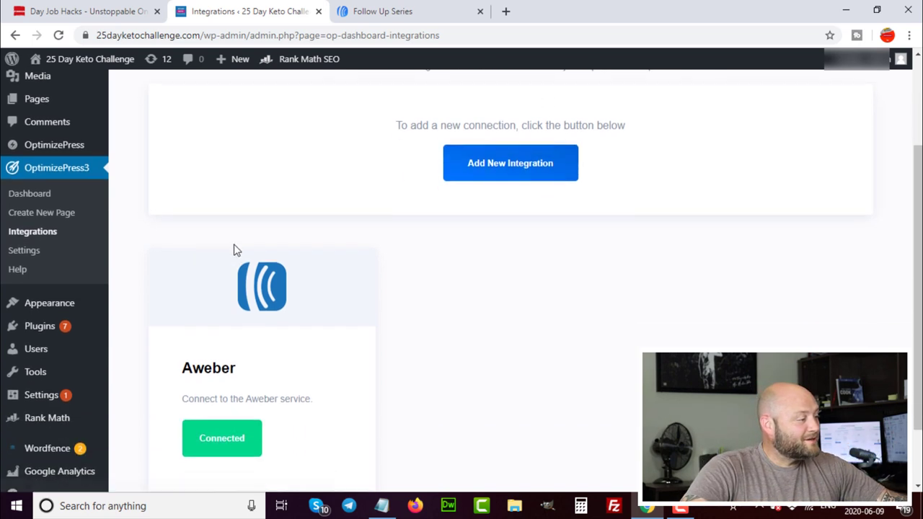
# Browse the Landing Pages templates and choose A Simple Personal Brand Home Page
pyautogui.click(49, 212)
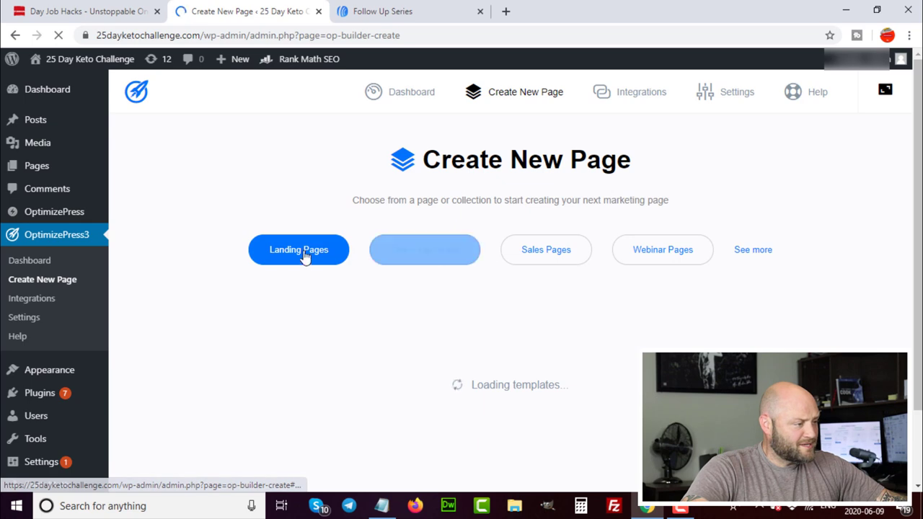
pyautogui.scroll(-2, 498, 254)
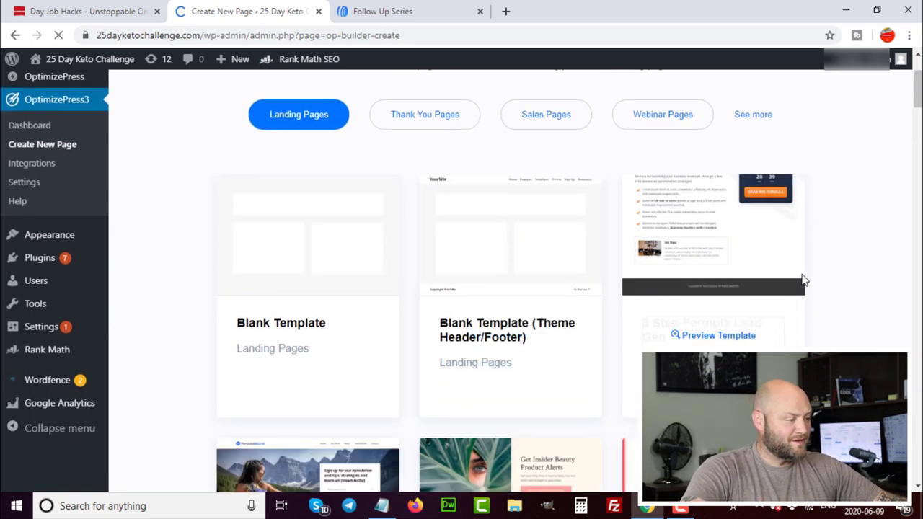
pyautogui.scroll(-6, 805, 283)
pyautogui.scroll(-7, 805, 284)
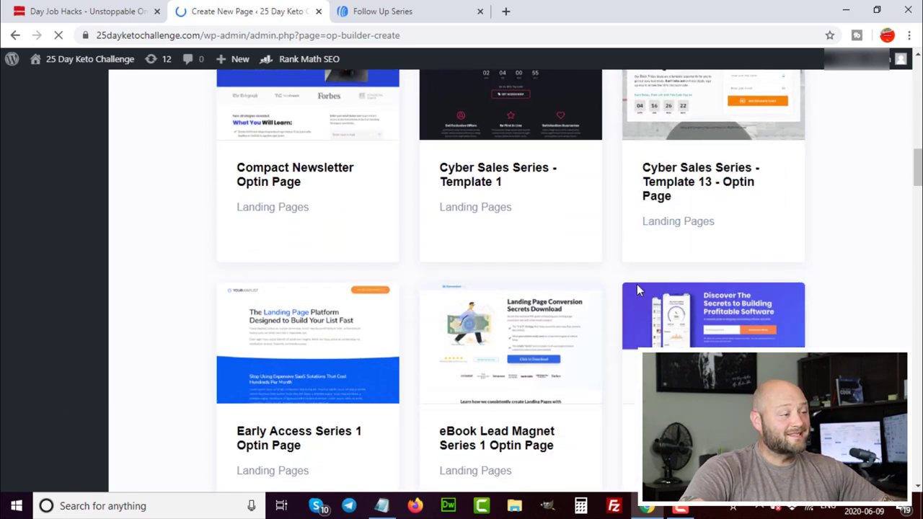
pyautogui.scroll(-3, 639, 292)
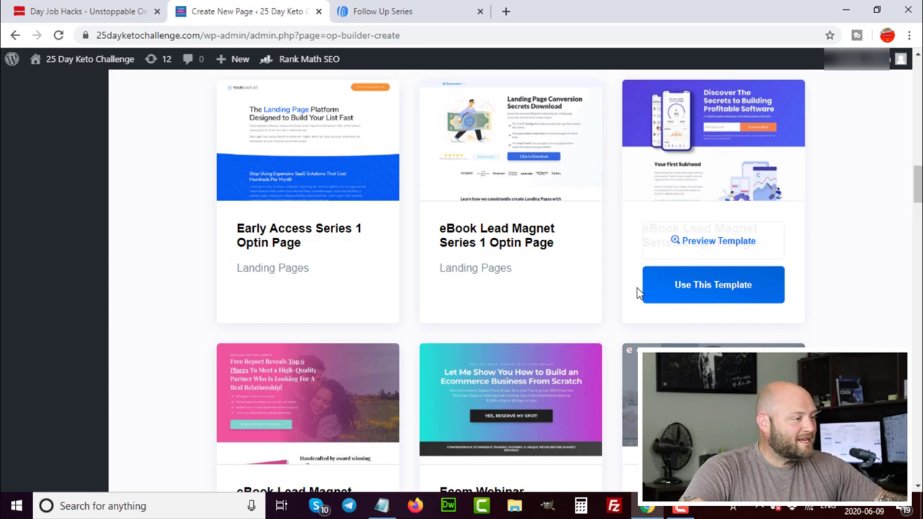
pyautogui.scroll(15, 638, 293)
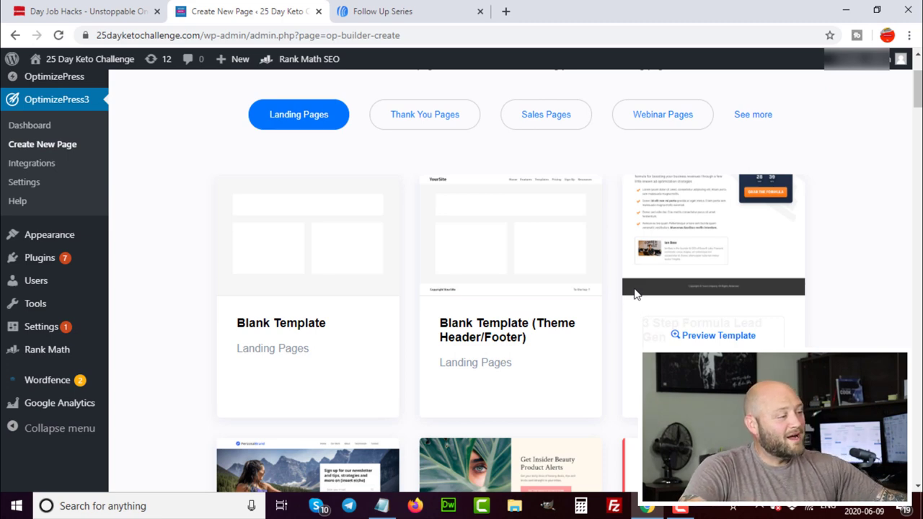
pyautogui.scroll(-3, 577, 282)
pyautogui.scroll(-8, 842, 305)
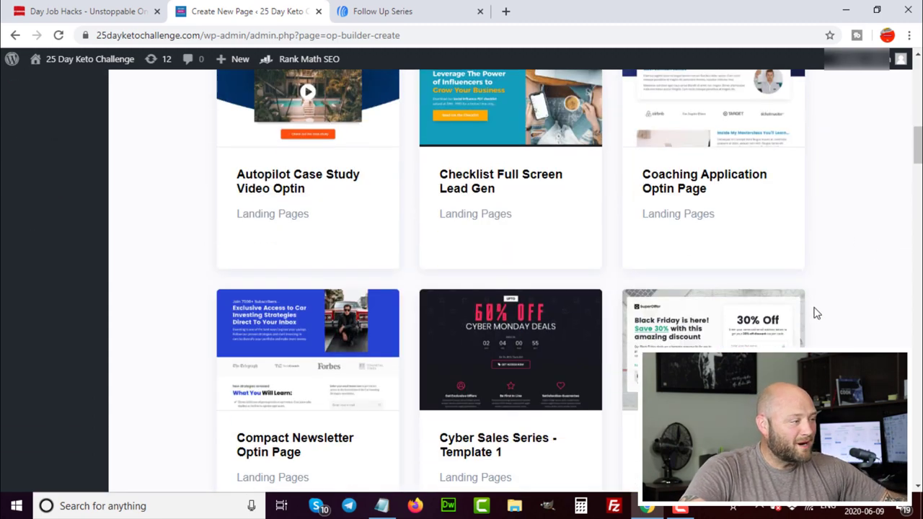
pyautogui.scroll(10, 816, 313)
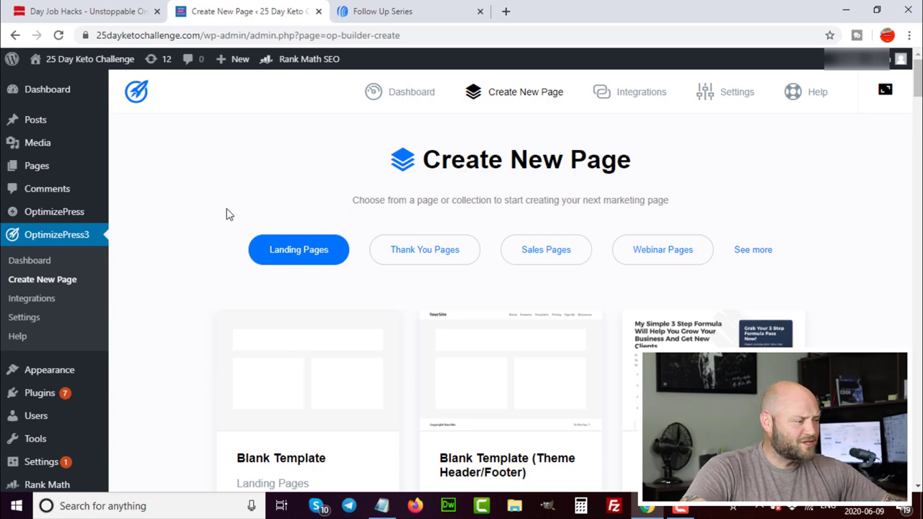
pyautogui.scroll(-3, 225, 214)
pyautogui.scroll(3, 223, 207)
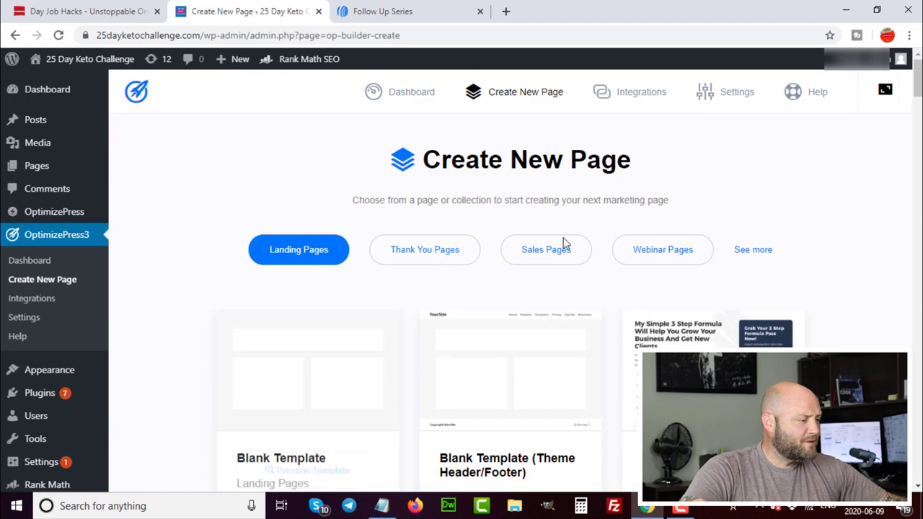
pyautogui.scroll(-2, 310, 261)
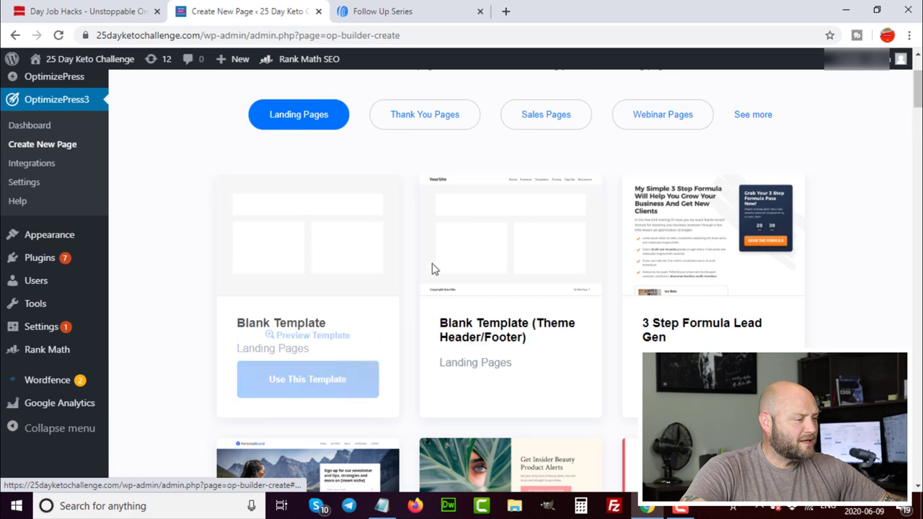
pyautogui.scroll(-3, 432, 269)
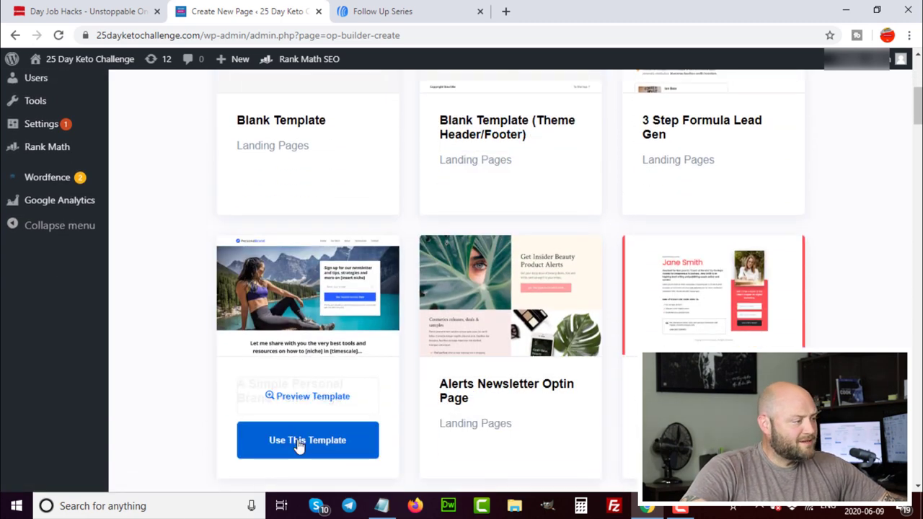
pyautogui.click(299, 446)
# Create a page titled 'testing' and open it in the OptimizePress builder
pyautogui.click(280, 279)
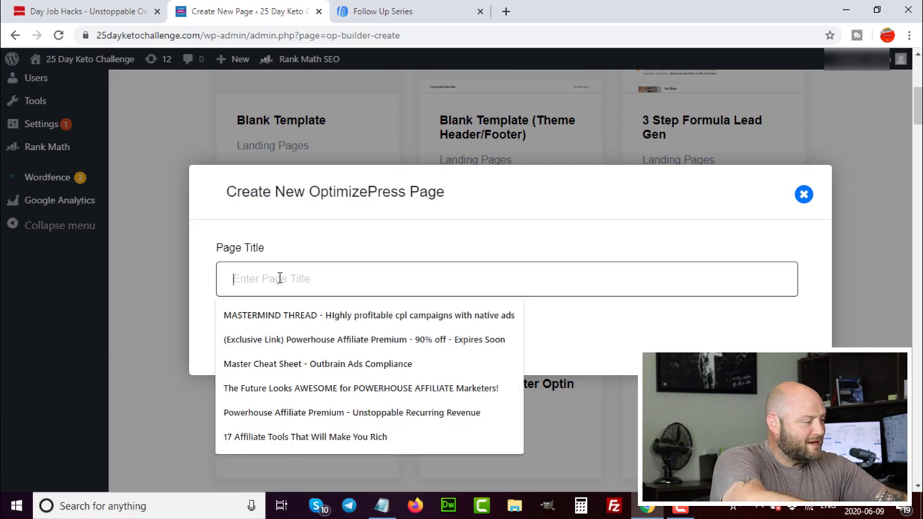
pyautogui.write('tes')
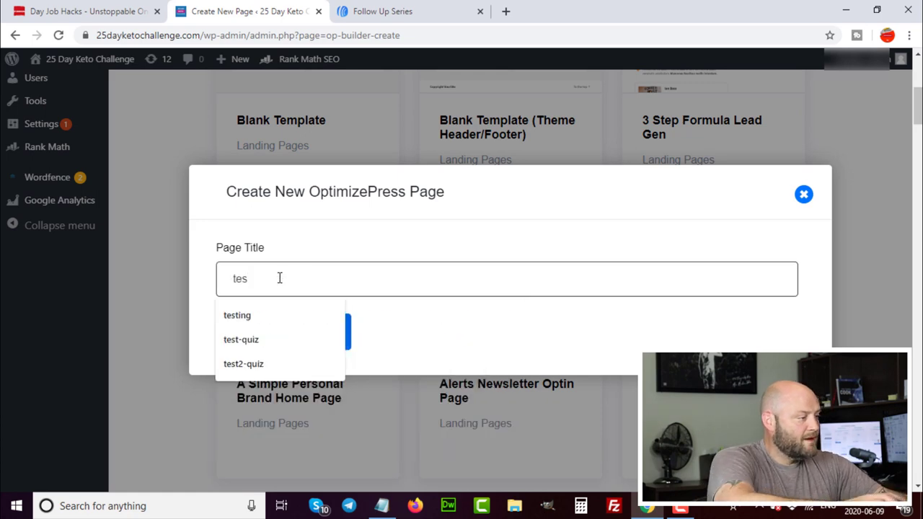
pyautogui.write('ting')
pyautogui.press('Return')
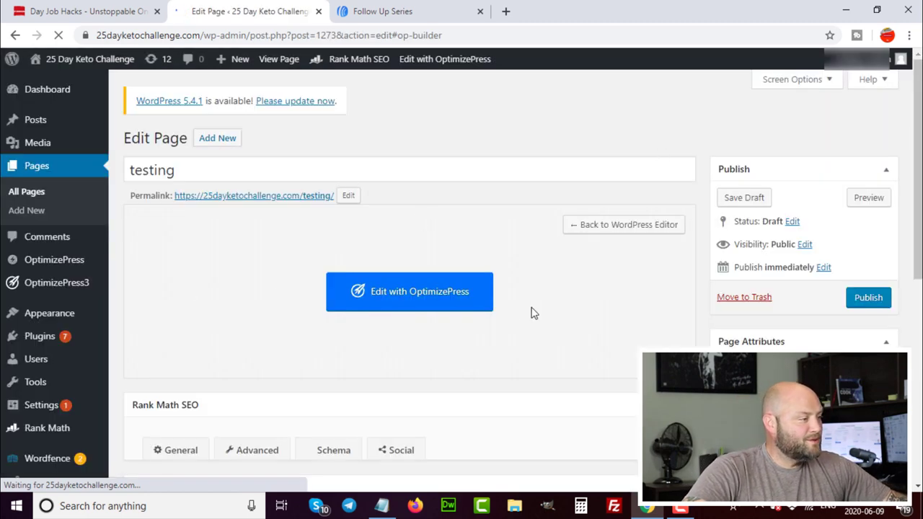
pyautogui.click(428, 306)
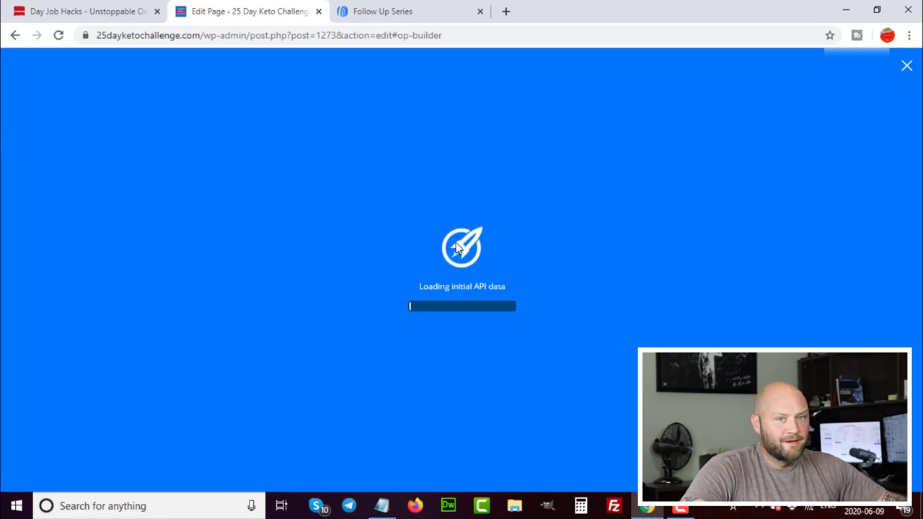
pyautogui.scroll(-3, 661, 274)
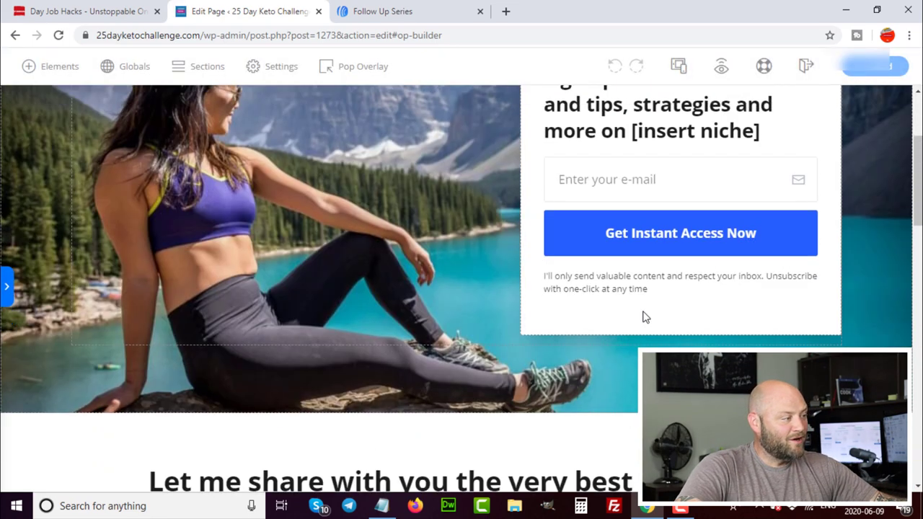
pyautogui.scroll(3, 646, 317)
# Select part of the PersonalBrand logo text, add a paragraph block above it, then undo it
pyautogui.click(128, 117)
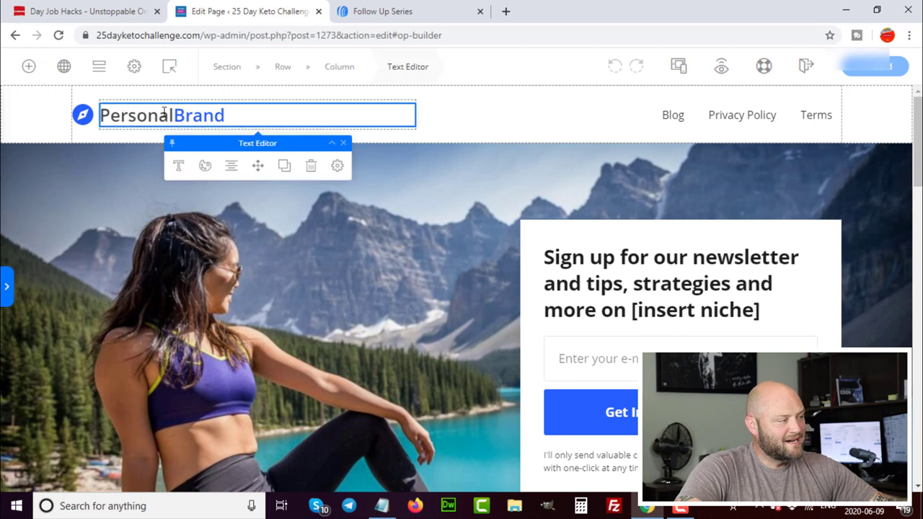
pyautogui.moveTo(173, 116); pyautogui.dragTo(110, 117)
pyautogui.click(31, 68)
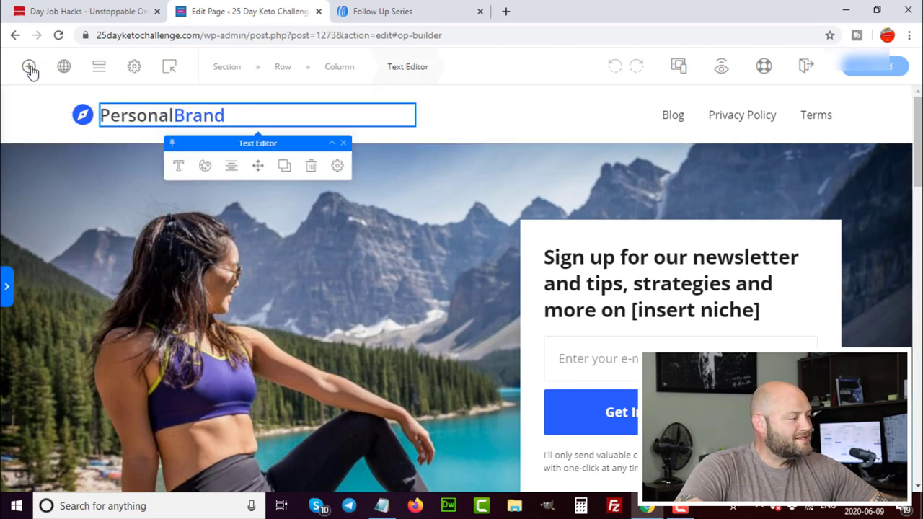
pyautogui.moveTo(111, 278); pyautogui.dragTo(354, 124)
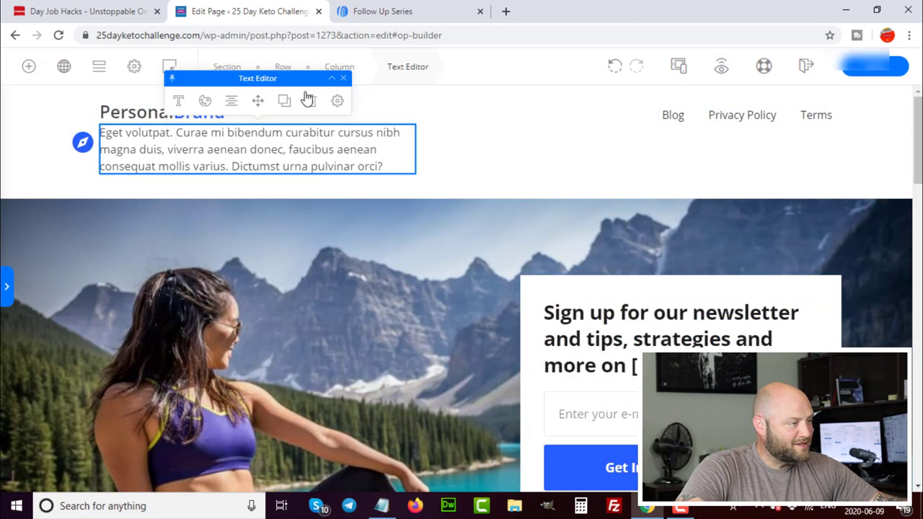
pyautogui.click(615, 65)
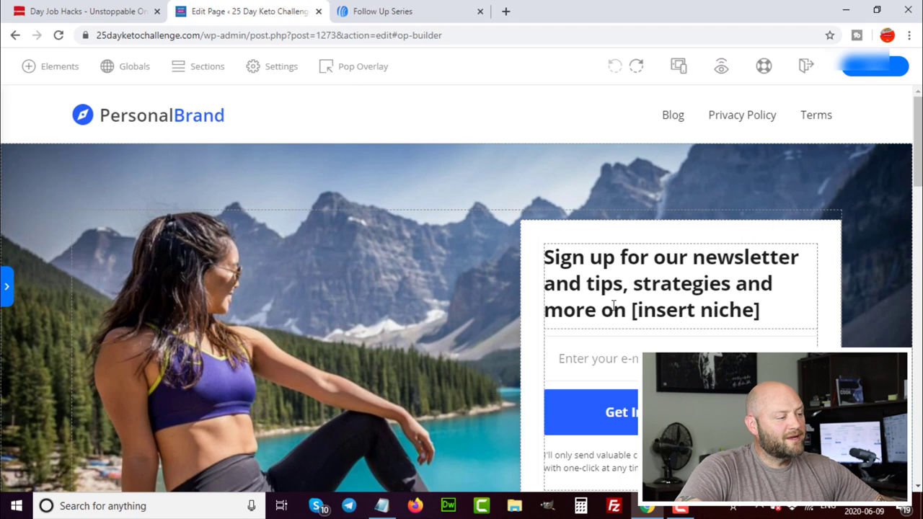
# Select the opt-in form via its e-mail input and open its integration settings
pyautogui.scroll(-2, 622, 359)
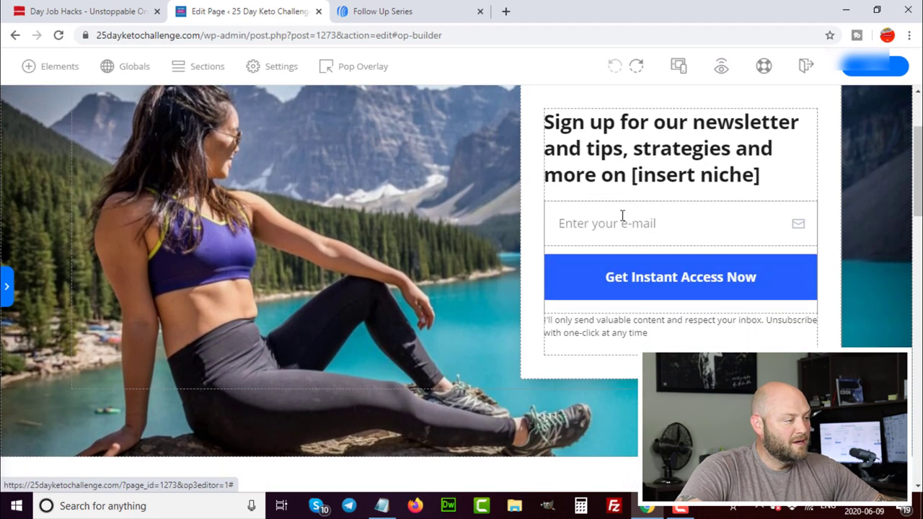
pyautogui.click(622, 215)
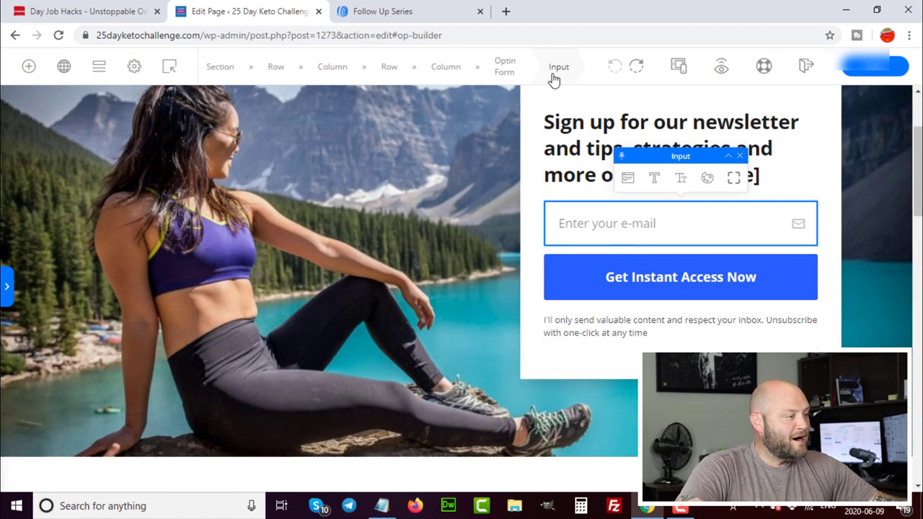
pyautogui.click(505, 72)
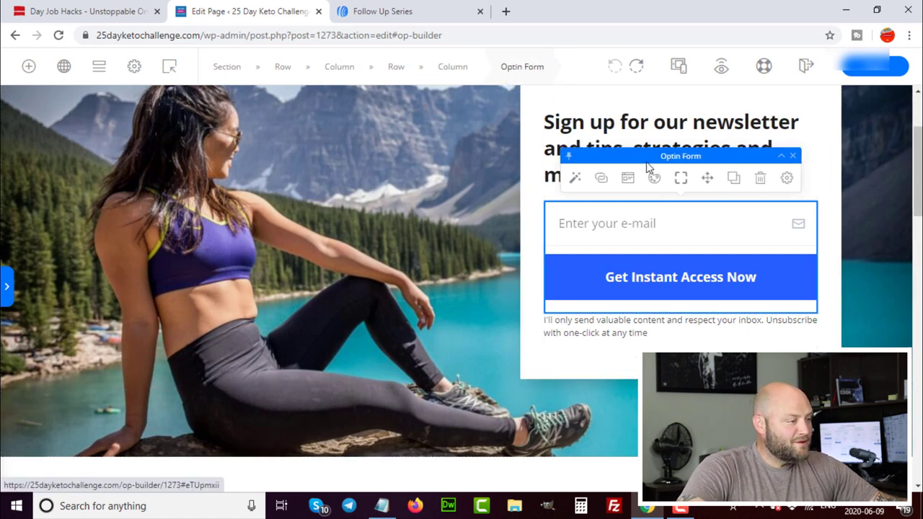
pyautogui.click(601, 179)
# In the integration wizard, send the form data to Aweber's 25 Day Keto Challenge list
pyautogui.click(480, 269)
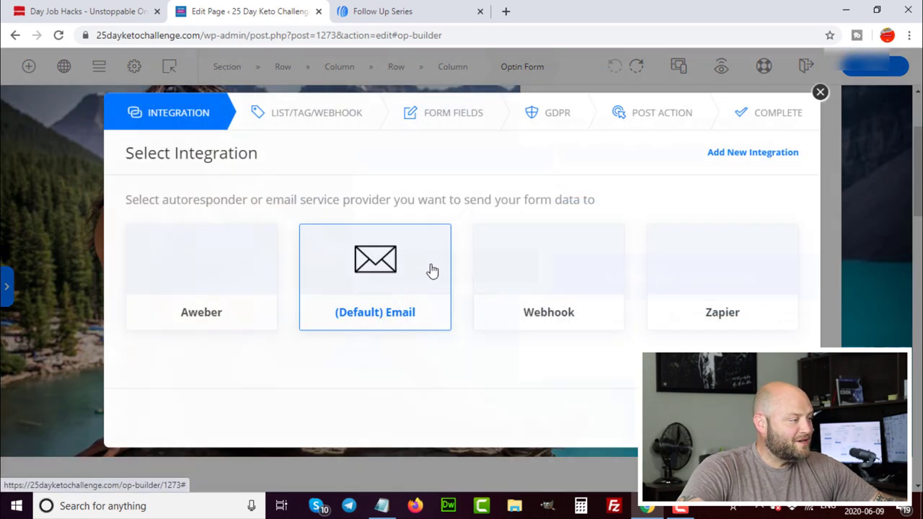
pyautogui.click(214, 269)
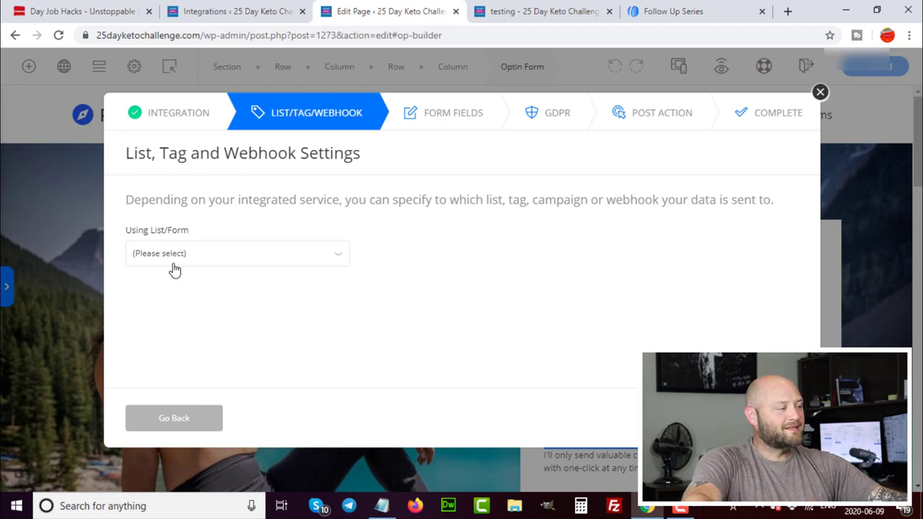
pyautogui.click(165, 255)
pyautogui.click(240, 271)
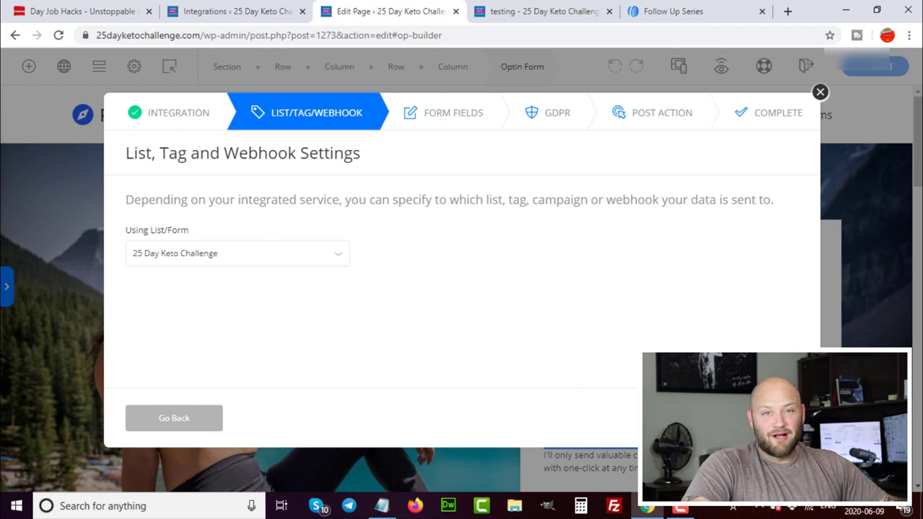
pyautogui.click(393, 418)
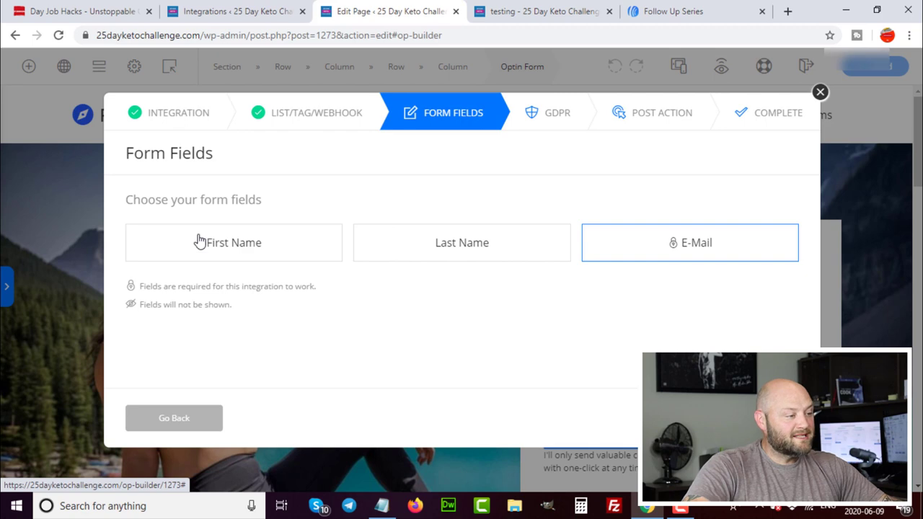
# Deselect First Name and Last Name so only E-Mail is collected, then go to GDPR settings
pyautogui.click(465, 242)
pyautogui.click(258, 248)
pyautogui.click(289, 249)
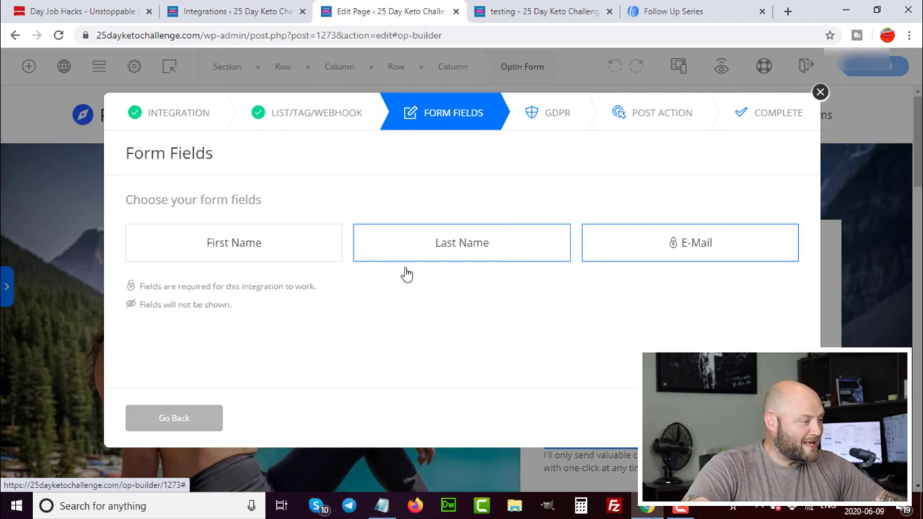
pyautogui.click(512, 252)
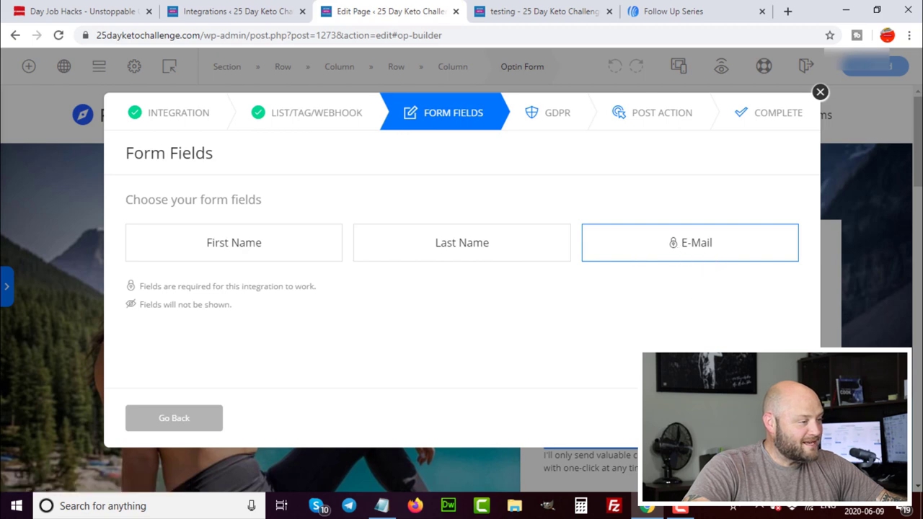
pyautogui.click(751, 419)
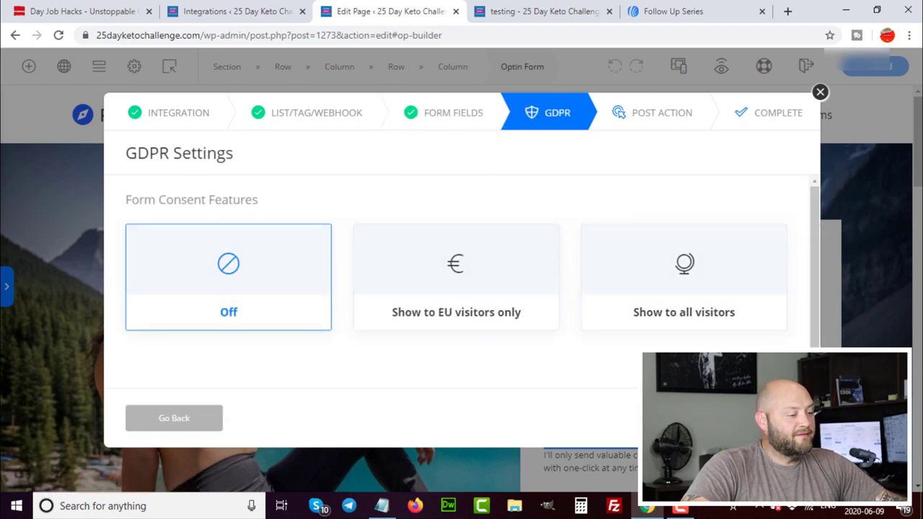
# Keep GDPR consent off, set the form to redirect to a URL, and close the wizard
pyautogui.click(751, 419)
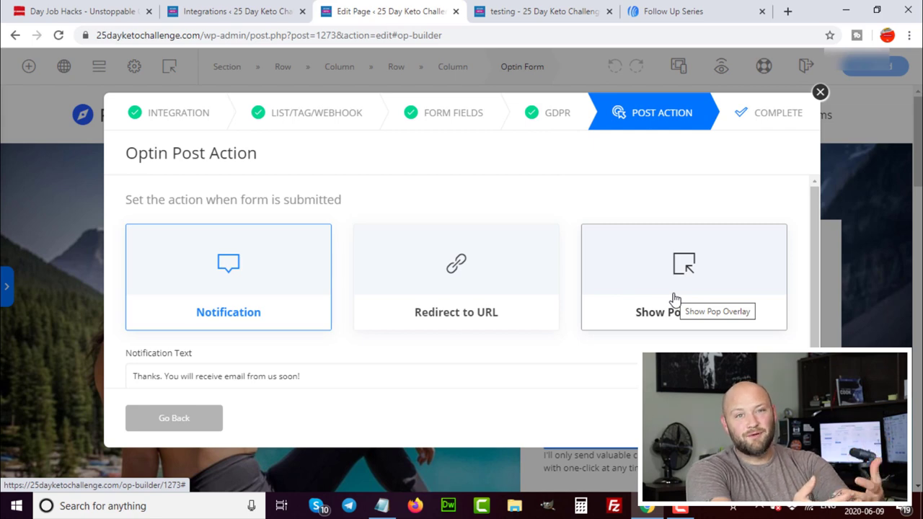
pyautogui.click(454, 291)
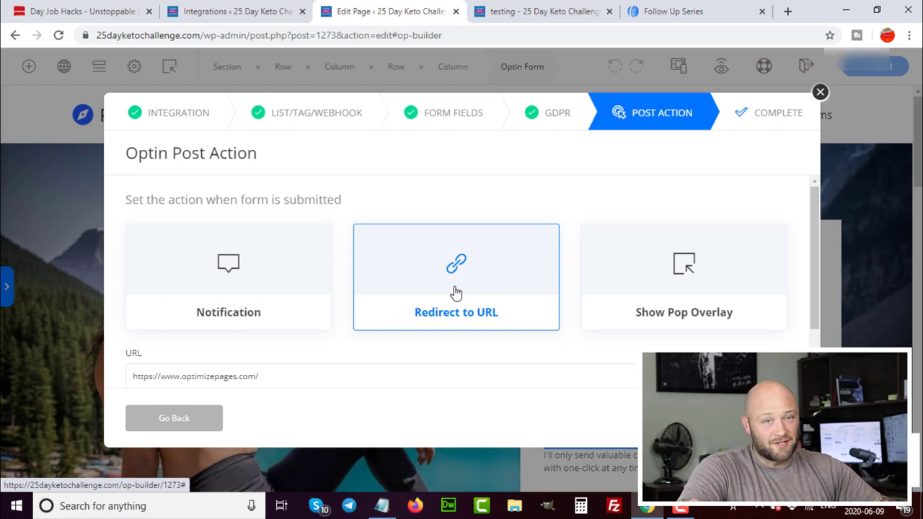
pyautogui.scroll(-1, 422, 309)
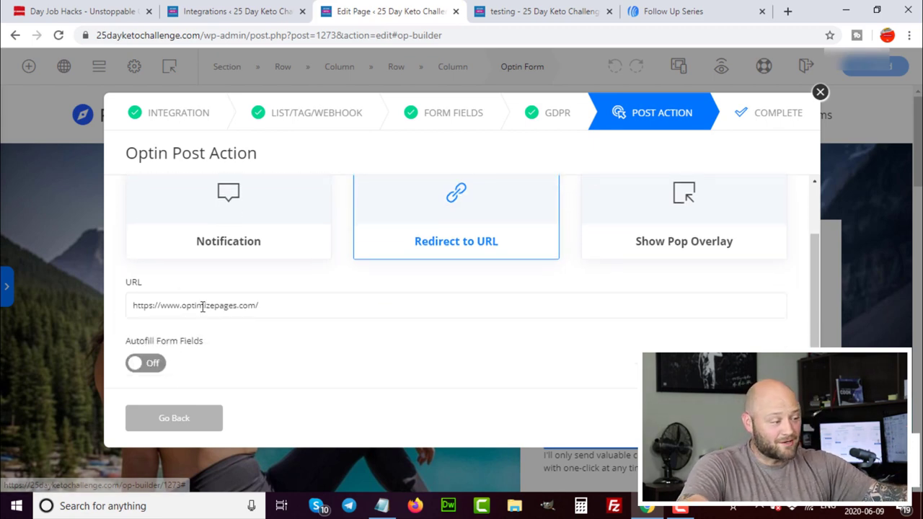
pyautogui.moveTo(274, 305); pyautogui.dragTo(69, 309)
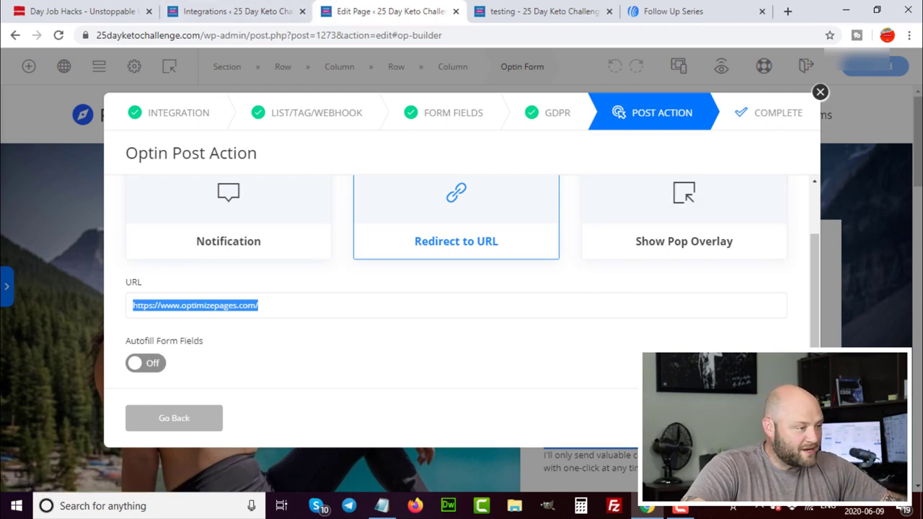
pyautogui.click(820, 91)
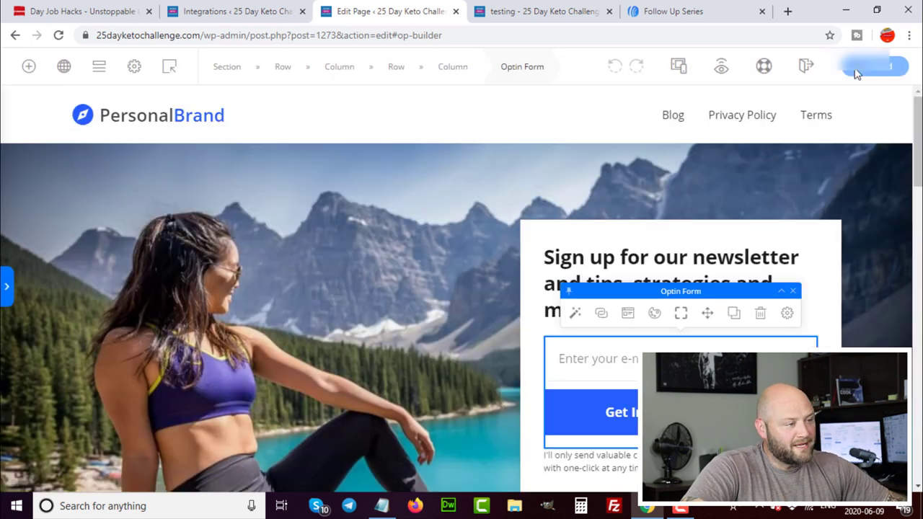
# Close the Integrations service selection window and go to the live site's home page
pyautogui.click(217, 15)
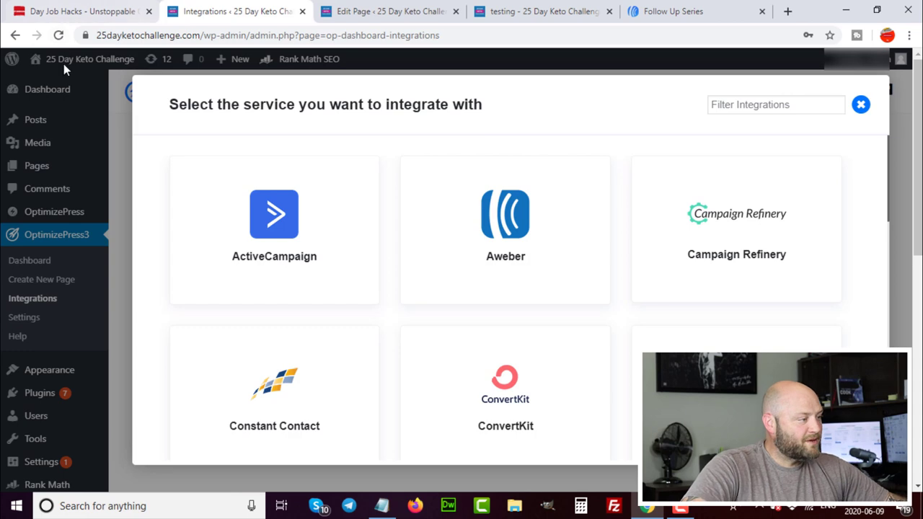
pyautogui.click(861, 106)
pyautogui.moveTo(87, 60)
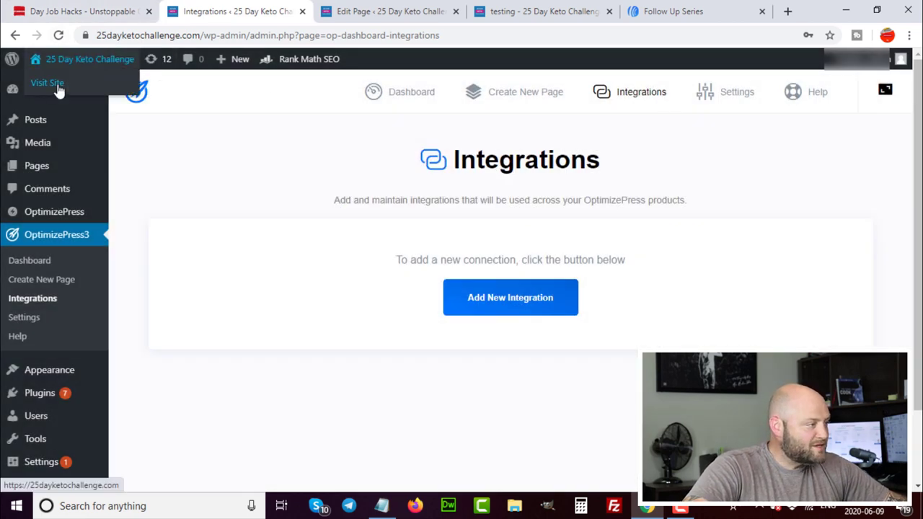
pyautogui.click(56, 85)
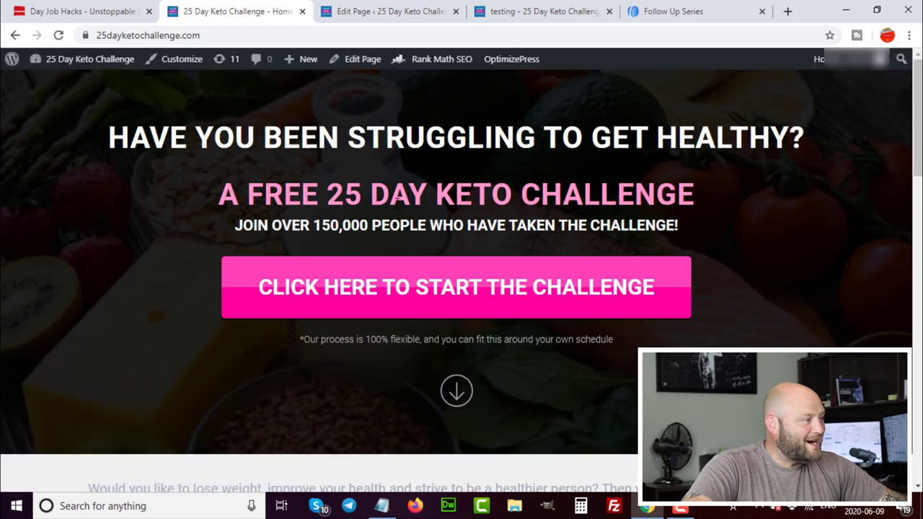
# Submit a saved test e-mail through the pink challenge button's opt-in popup
pyautogui.click(456, 304)
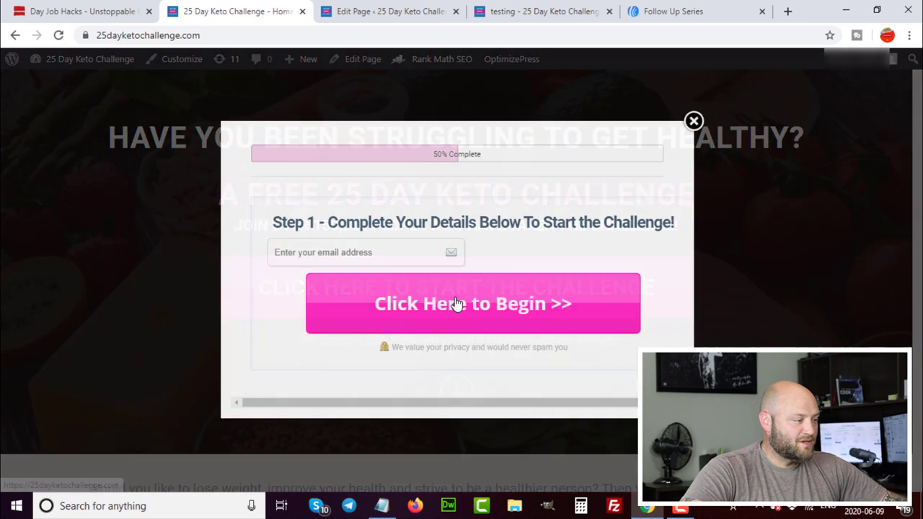
pyautogui.click(354, 259)
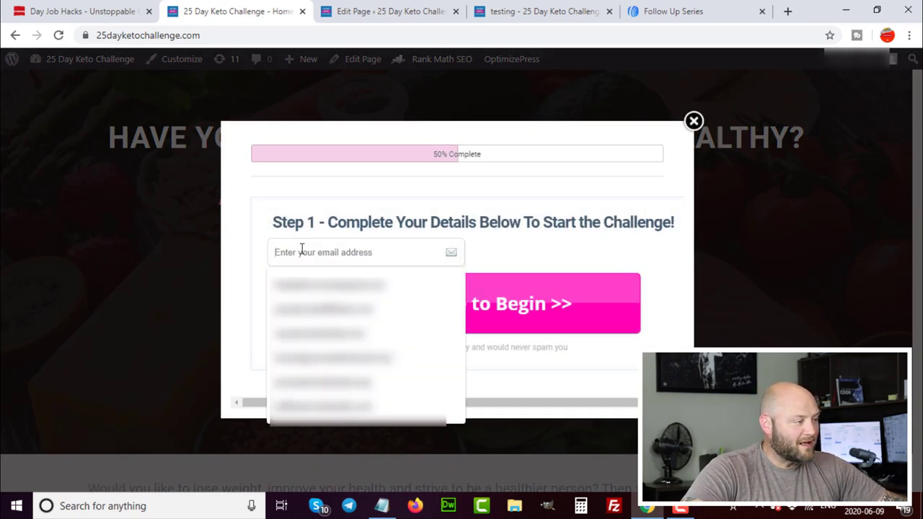
pyautogui.click(320, 287)
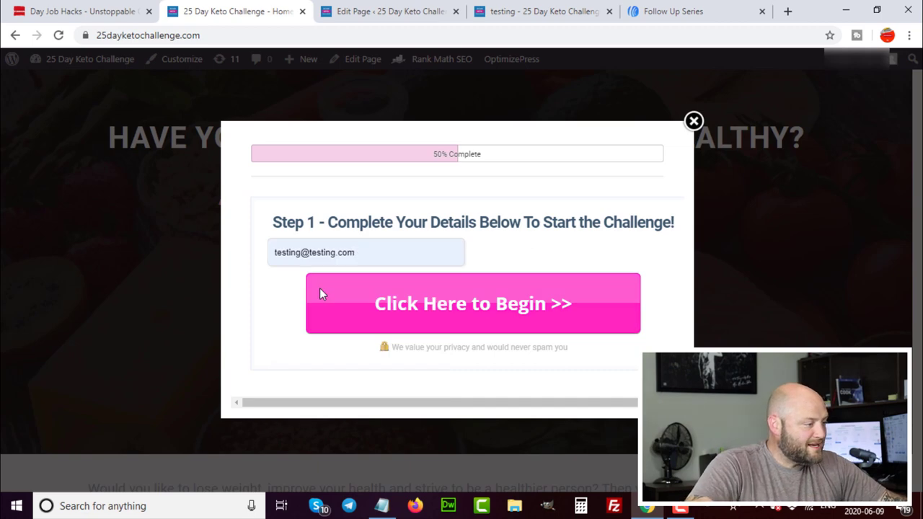
pyautogui.click(461, 299)
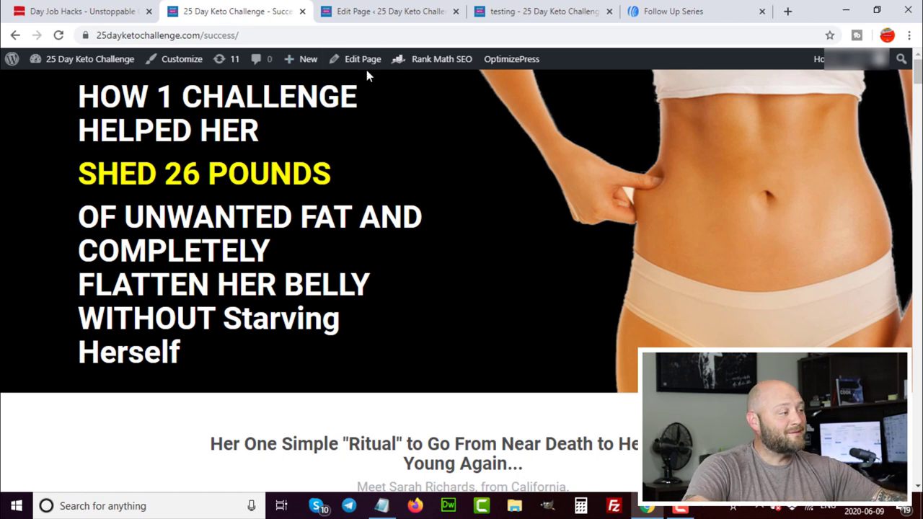
# Review the /success/ page, then switch to the AWeber Follow Up Series tab
pyautogui.moveTo(508, 62)
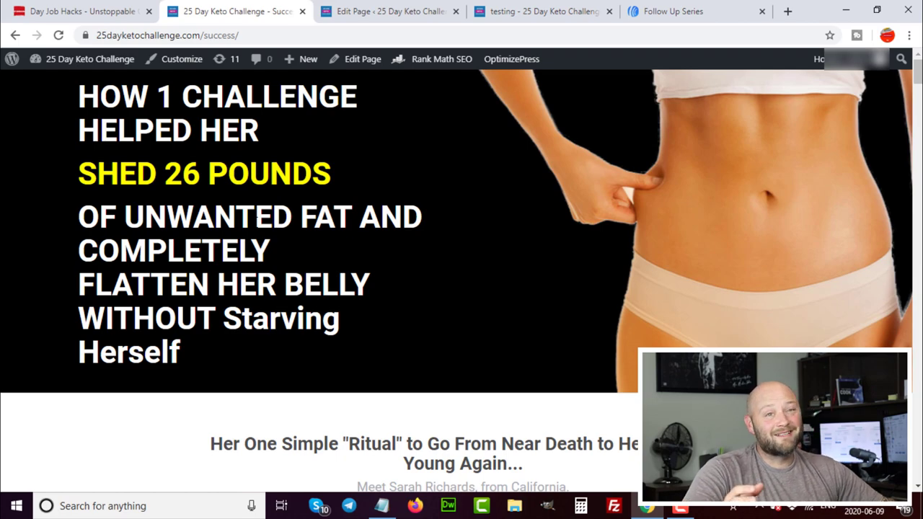
pyautogui.scroll(-15, 294, 232)
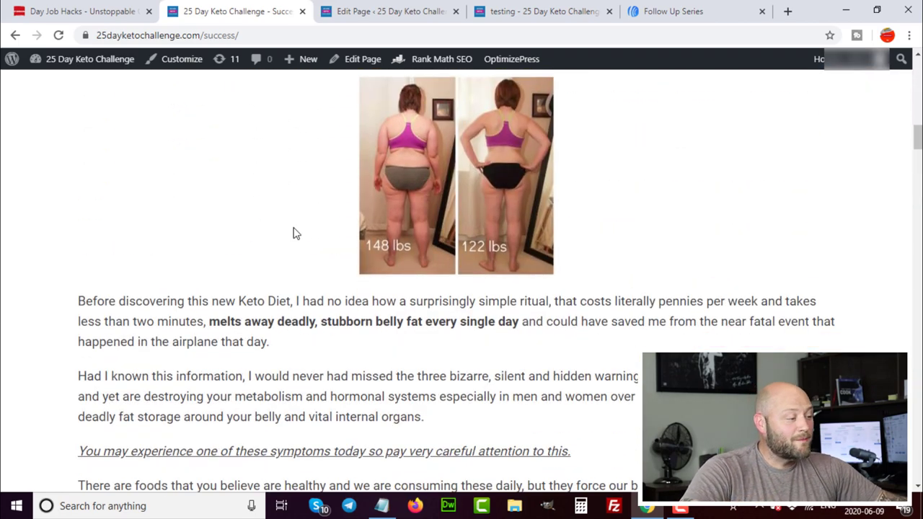
pyautogui.scroll(-3, 295, 233)
pyautogui.scroll(15, 295, 232)
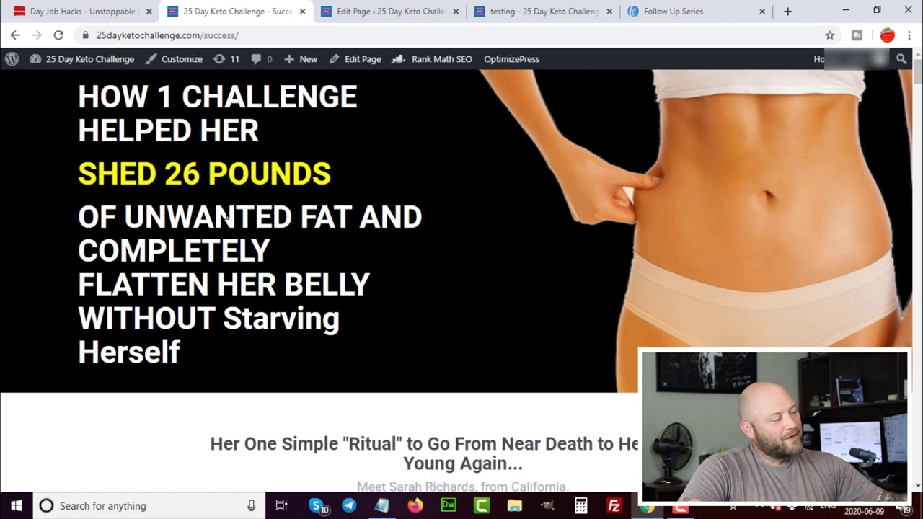
pyautogui.click(666, 11)
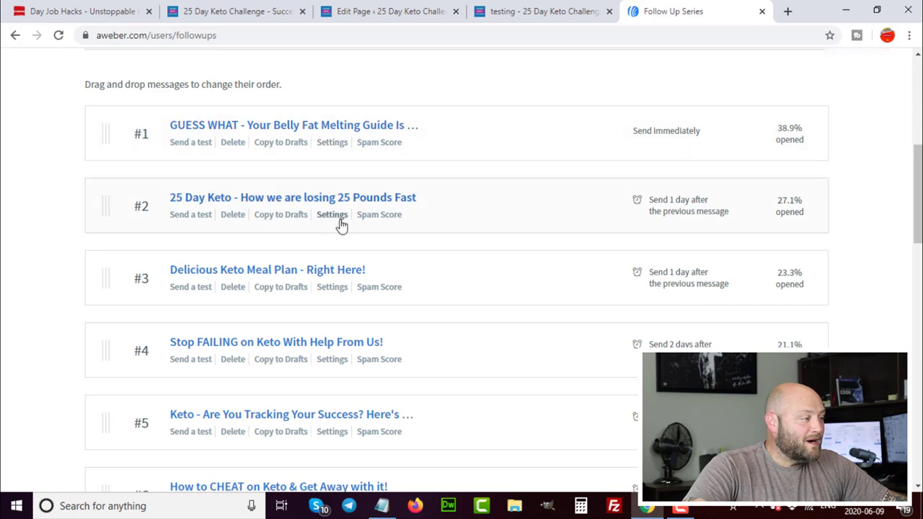
# Review the Follow Up Series message list, then switch to the Day Job Hacks tab
pyautogui.scroll(-2, 338, 238)
pyautogui.scroll(-11, 336, 245)
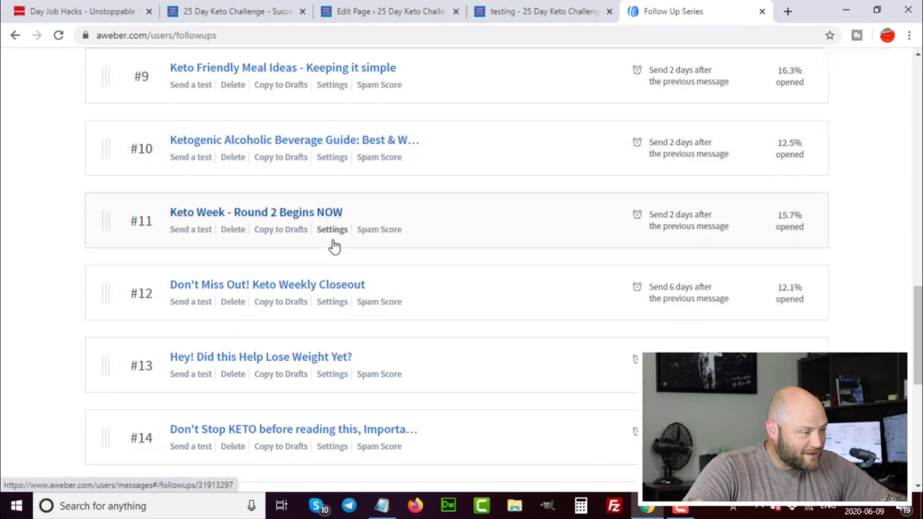
pyautogui.scroll(13, 328, 239)
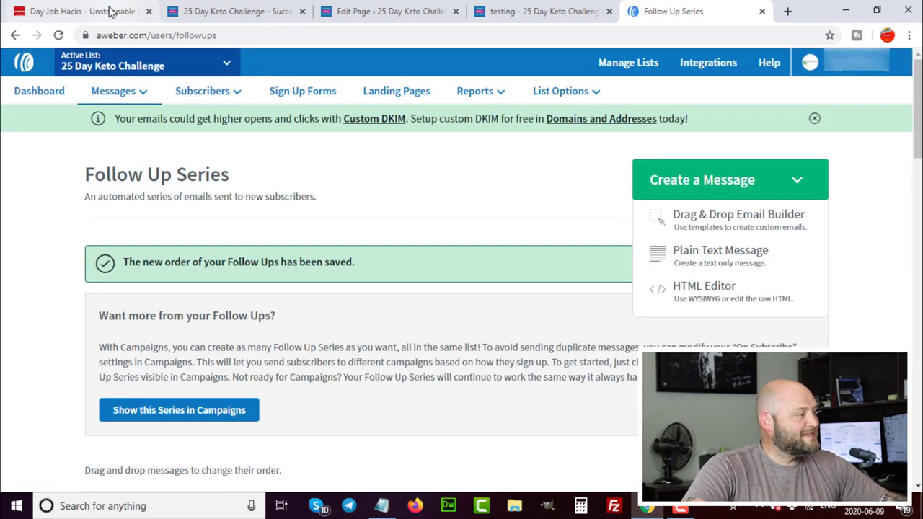
pyautogui.click(110, 13)
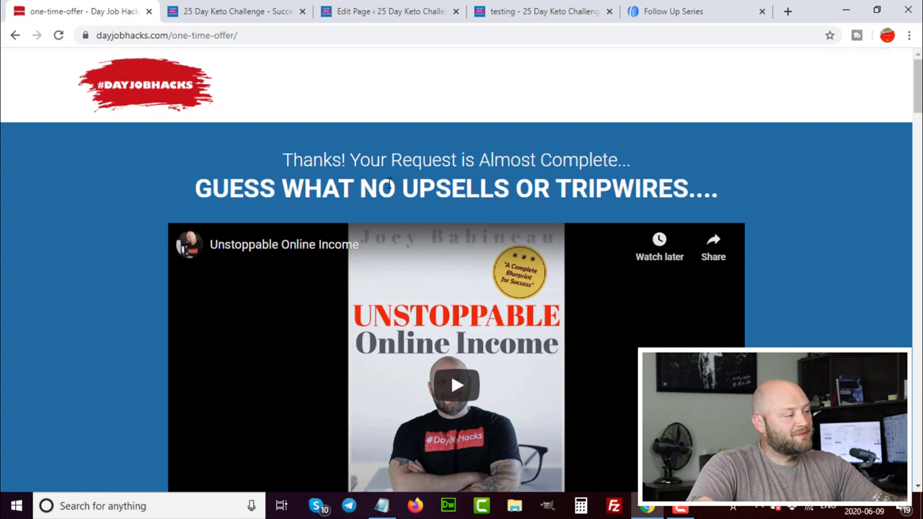
pyautogui.scroll(-2, 306, 162)
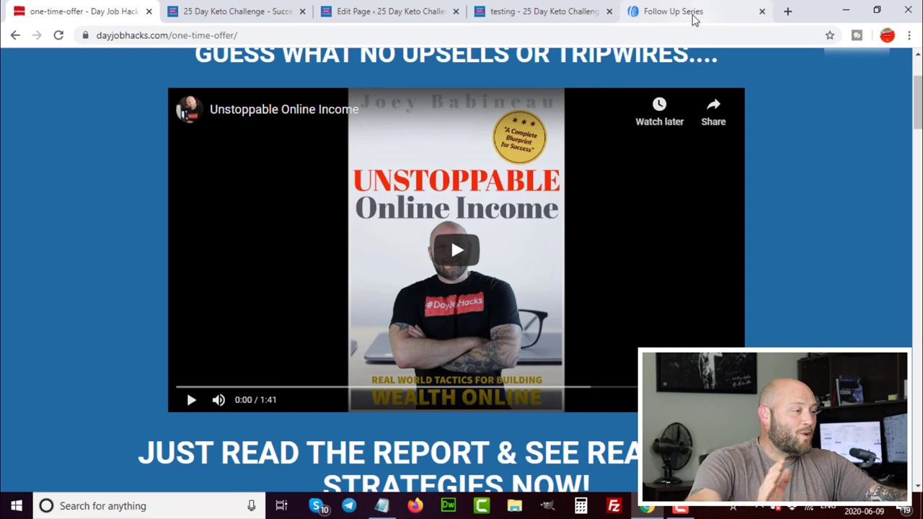
# On the AWeber Follow Up Series tab, review follow-up messages #1 through #15
pyautogui.click(694, 19)
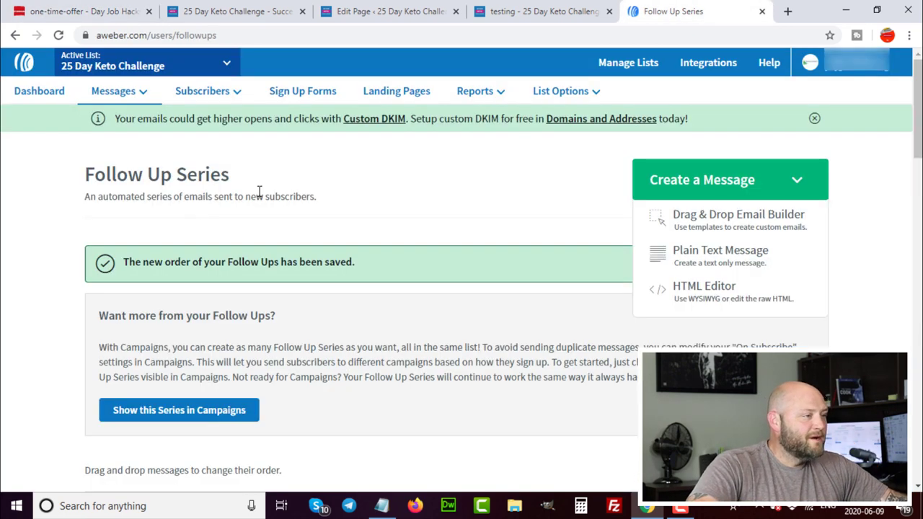
pyautogui.scroll(-6, 259, 192)
pyautogui.scroll(1, 257, 196)
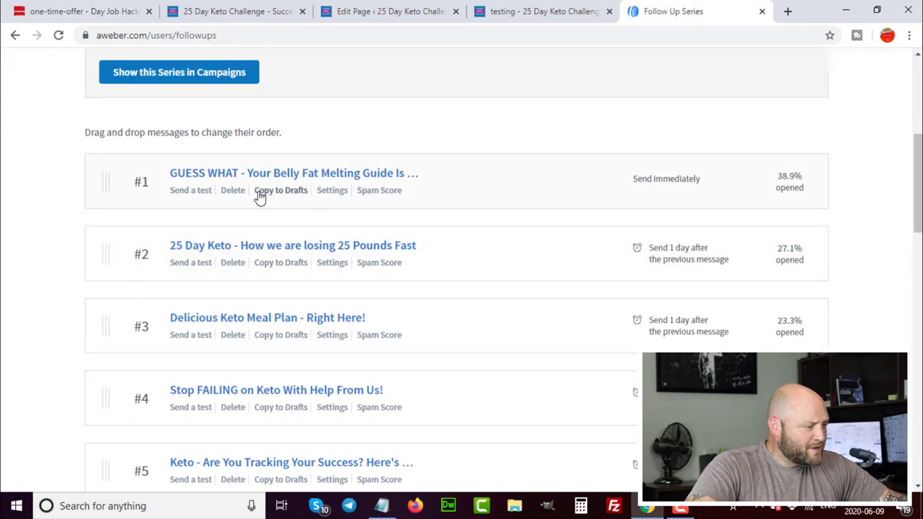
pyautogui.scroll(-5, 584, 165)
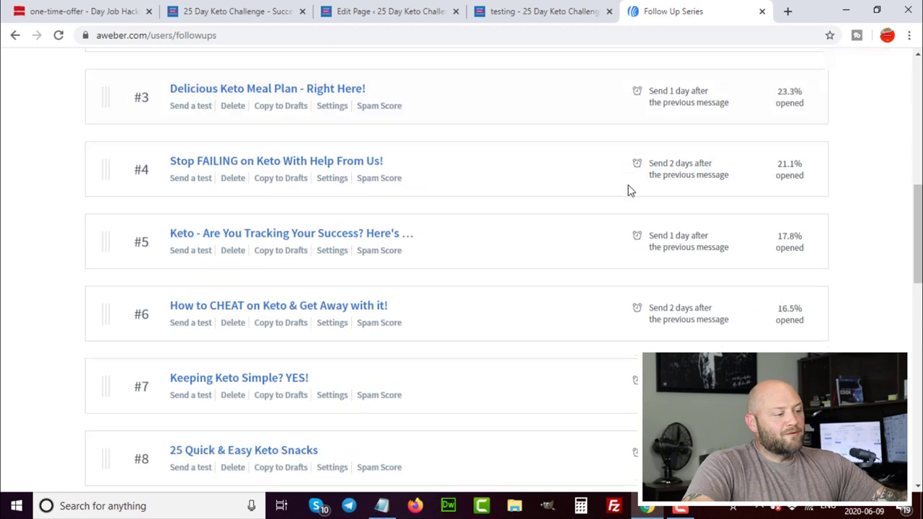
pyautogui.scroll(-5, 628, 185)
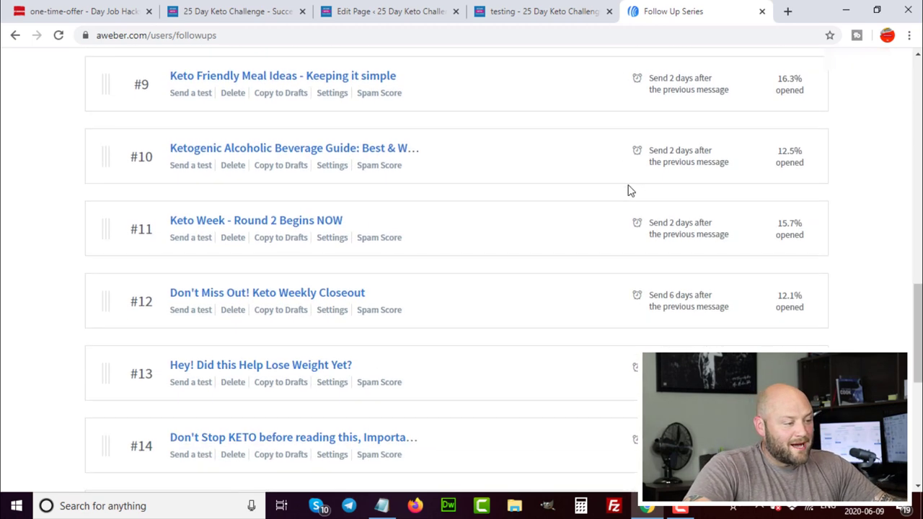
pyautogui.scroll(-1, 851, 322)
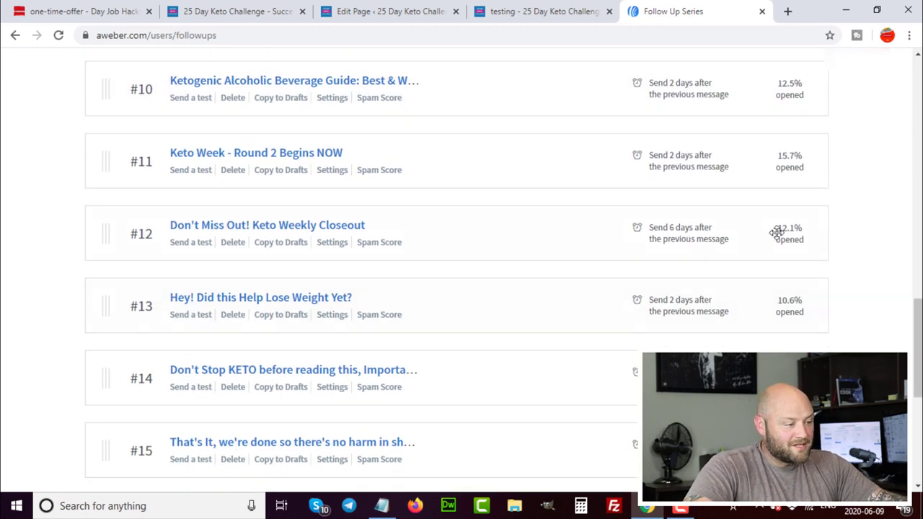
pyautogui.scroll(-3, 761, 334)
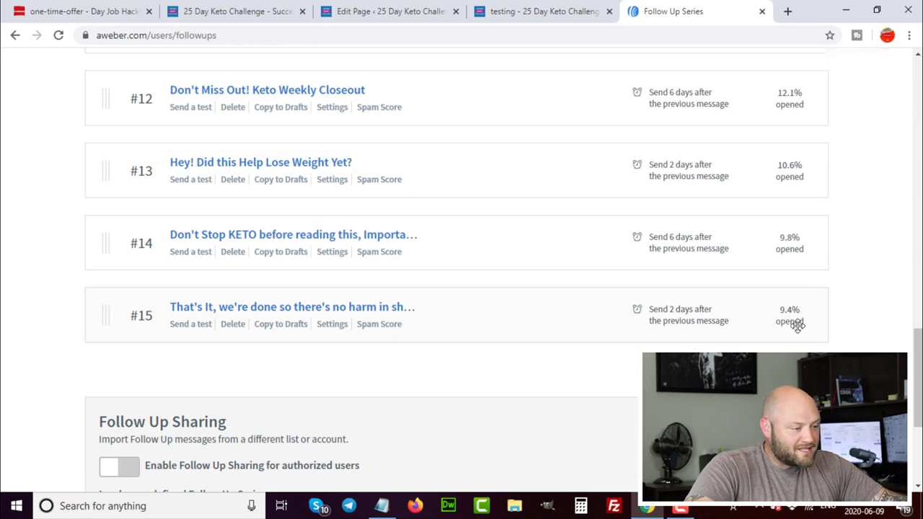
pyautogui.scroll(15, 798, 326)
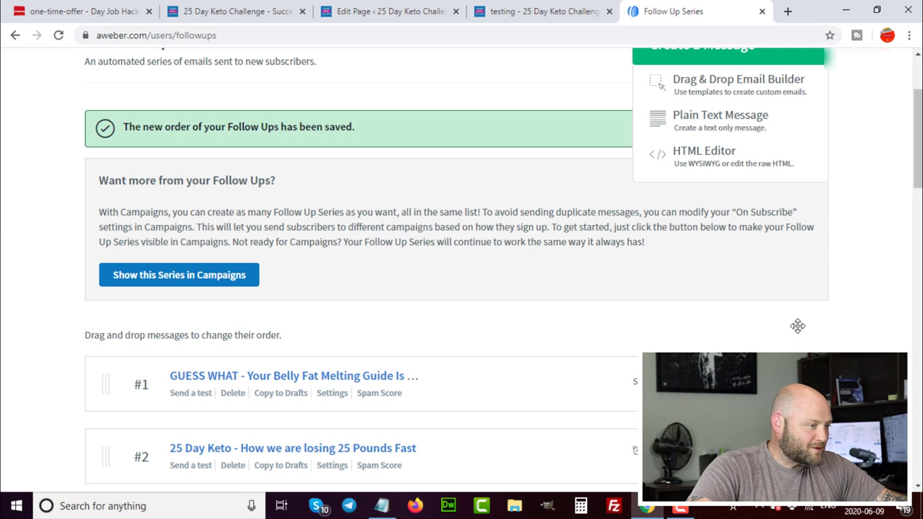
pyautogui.scroll(-2, 798, 326)
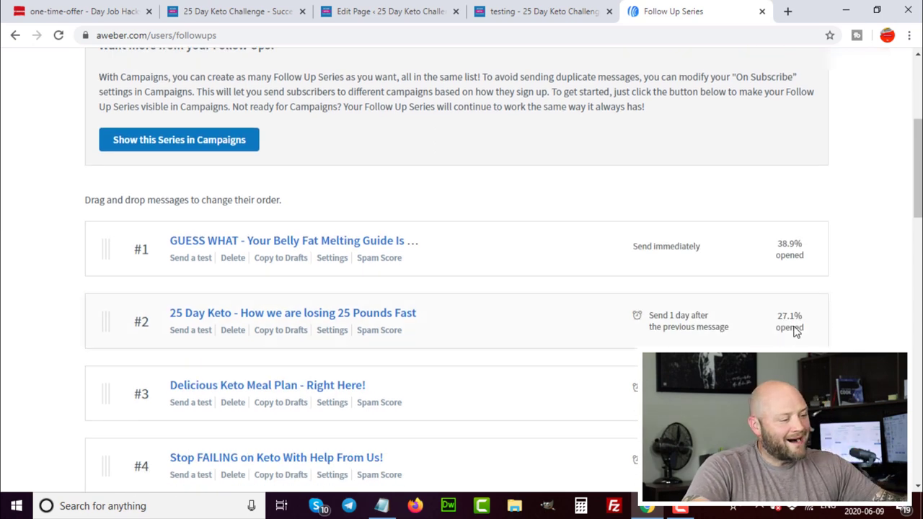